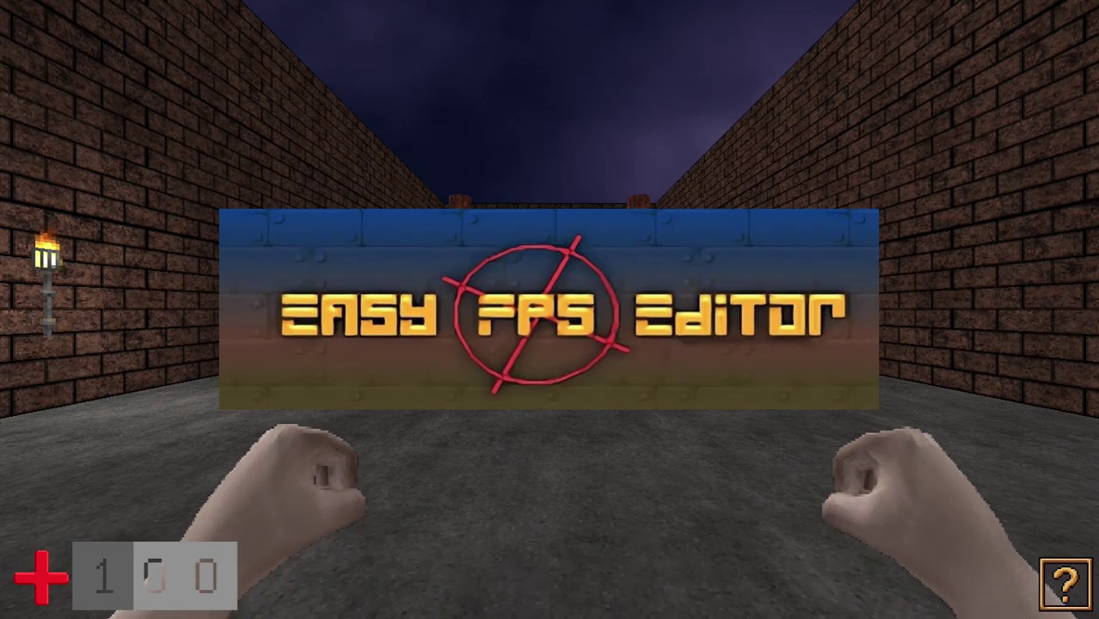
# Walk through the dungeon in the running game and examine the animated torches on the brick walls.
pyautogui.press('Up')
pyautogui.press('Left')
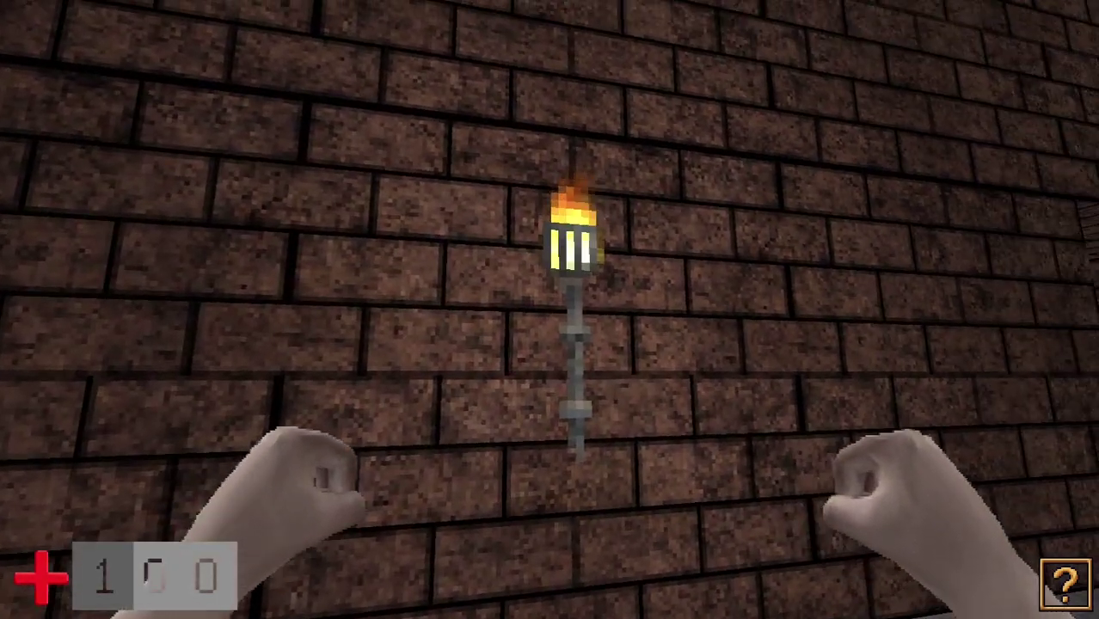
pyautogui.press('Down')
pyautogui.press('Left')
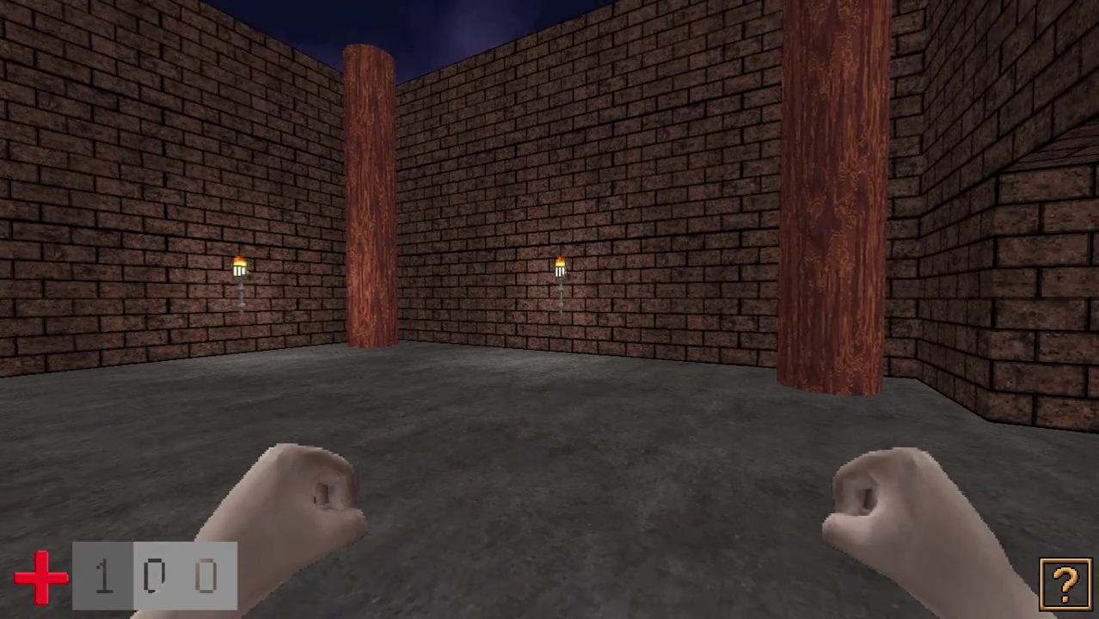
pyautogui.press('Down')
pyautogui.press('Left')
pyautogui.press('Up')
pyautogui.press('Right')
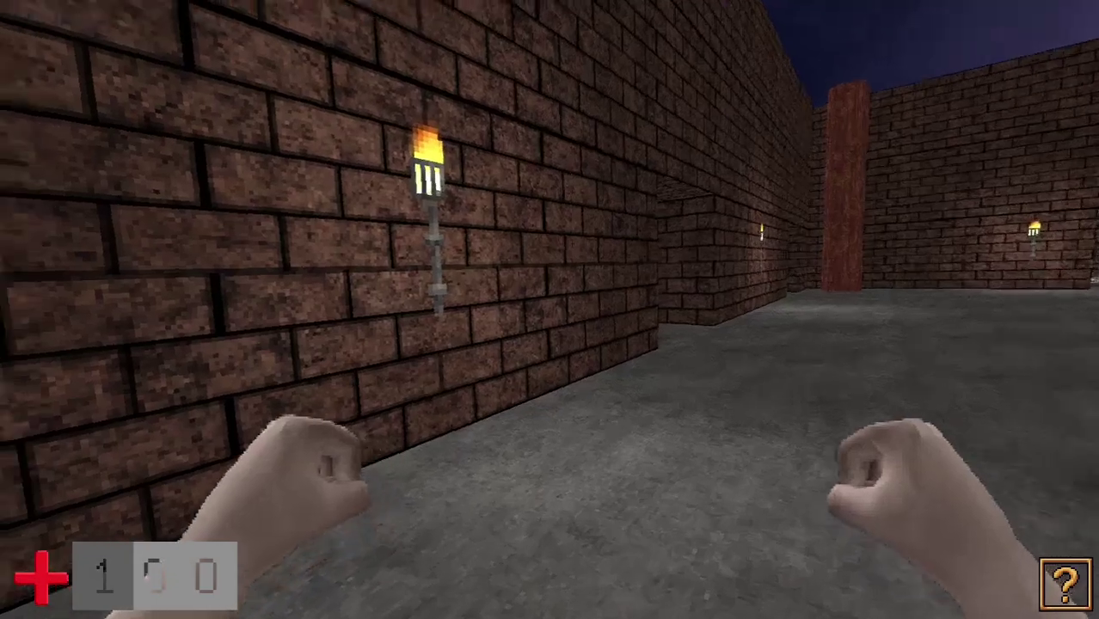
pyautogui.press('w')
pyautogui.press('Down')
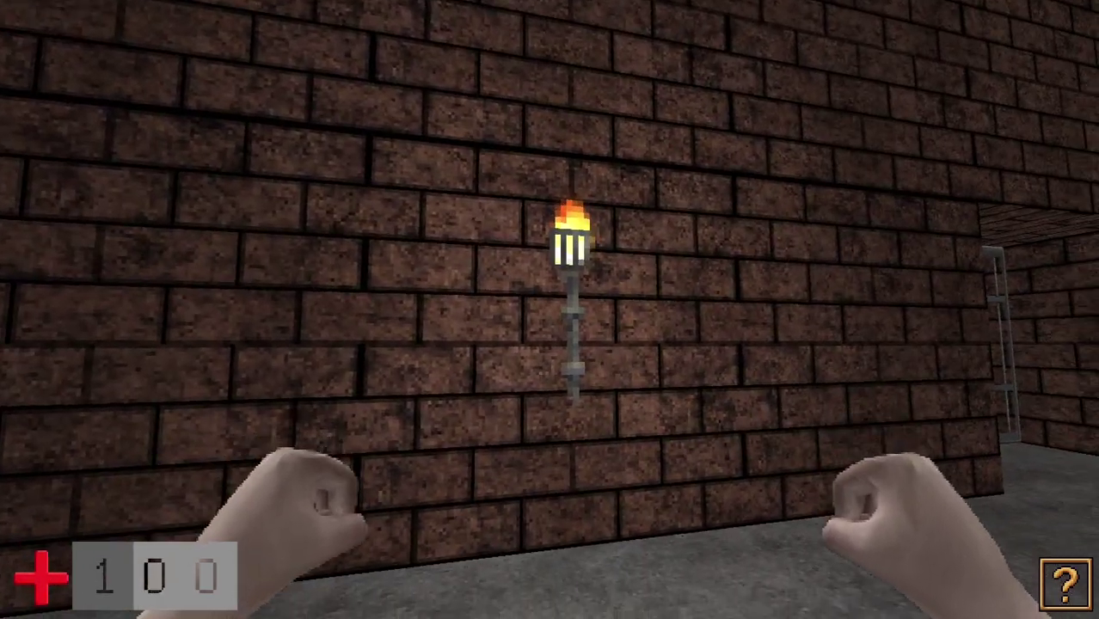
pyautogui.press('Right')
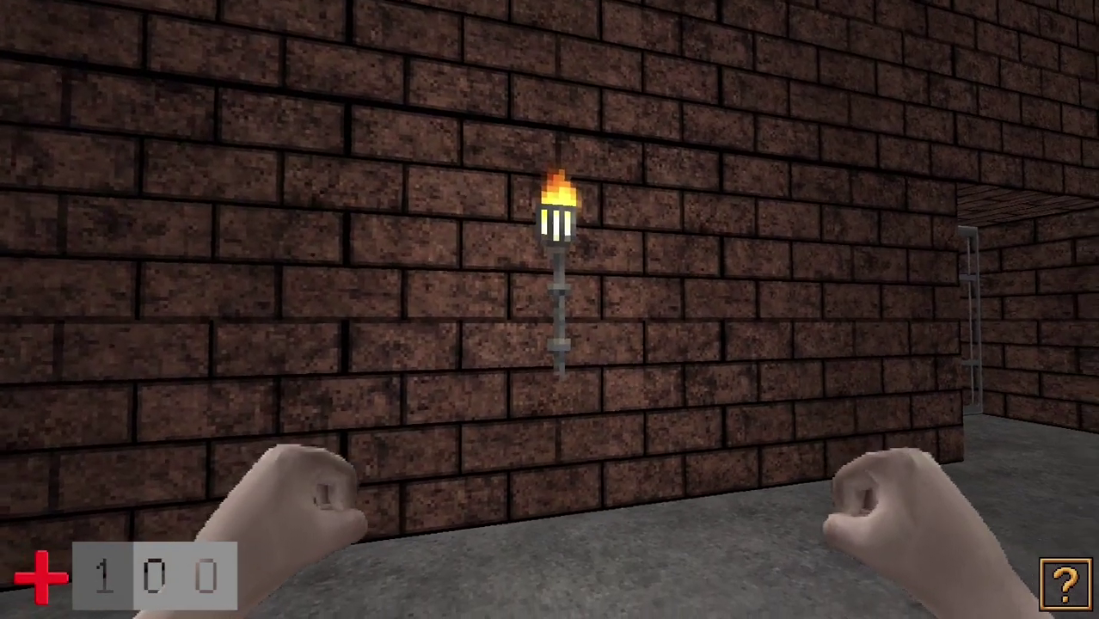
pyautogui.press('Up')
pyautogui.press('Left')
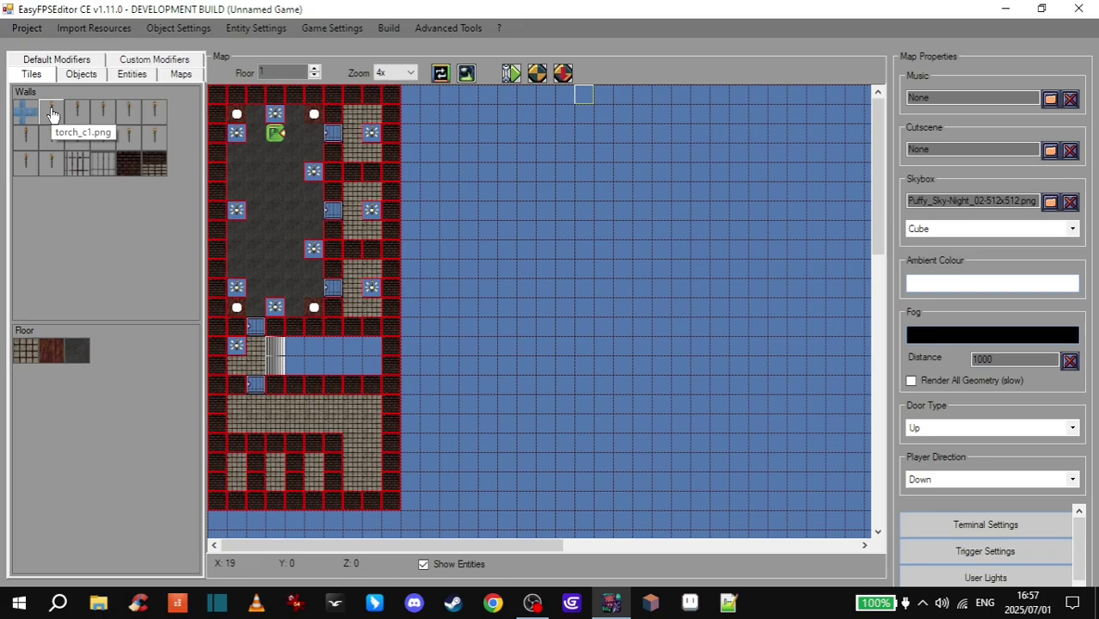
# Examine the torch_c1 wall tile, the Wall_Decoration_N custom modifier's geometry and the available light objects.
pyautogui.click(51, 112)
pyautogui.click(236, 191)
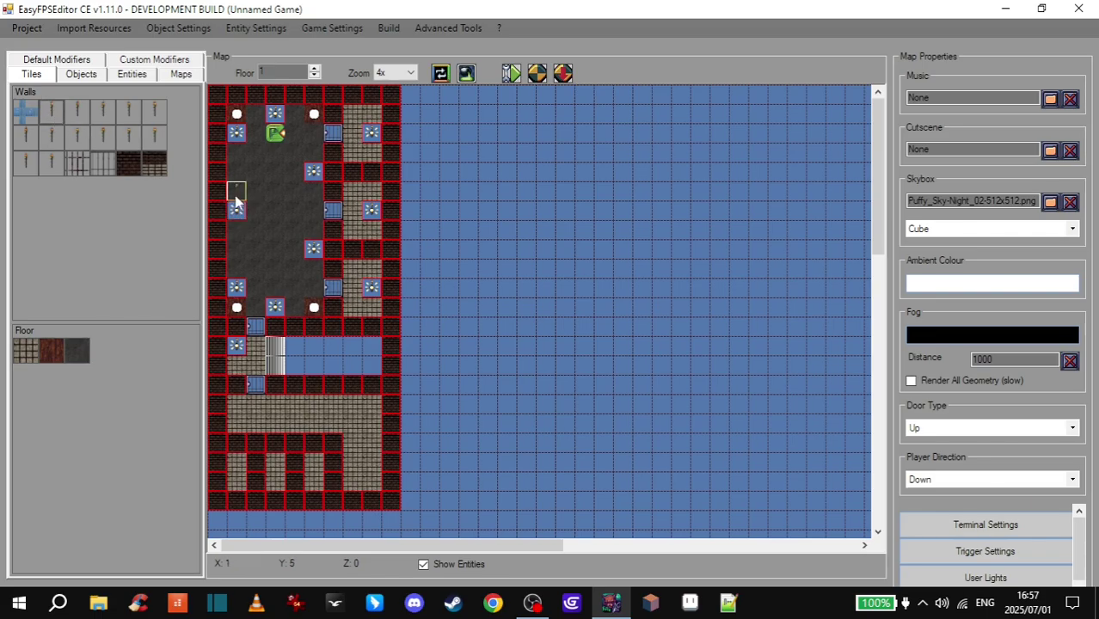
pyautogui.click(156, 60)
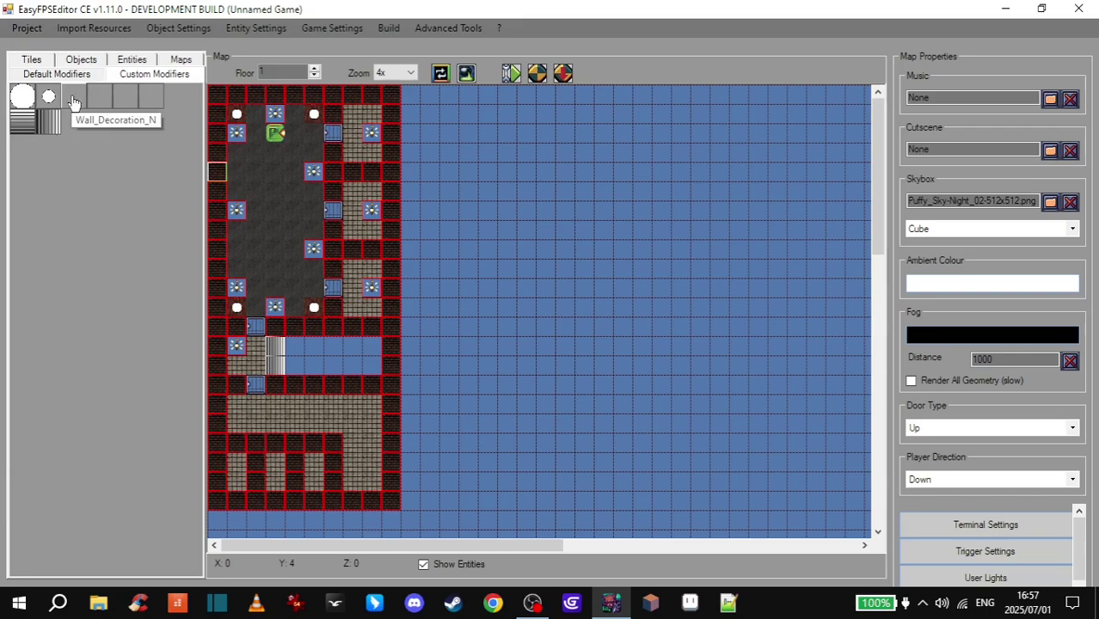
pyautogui.doubleClick(78, 102)
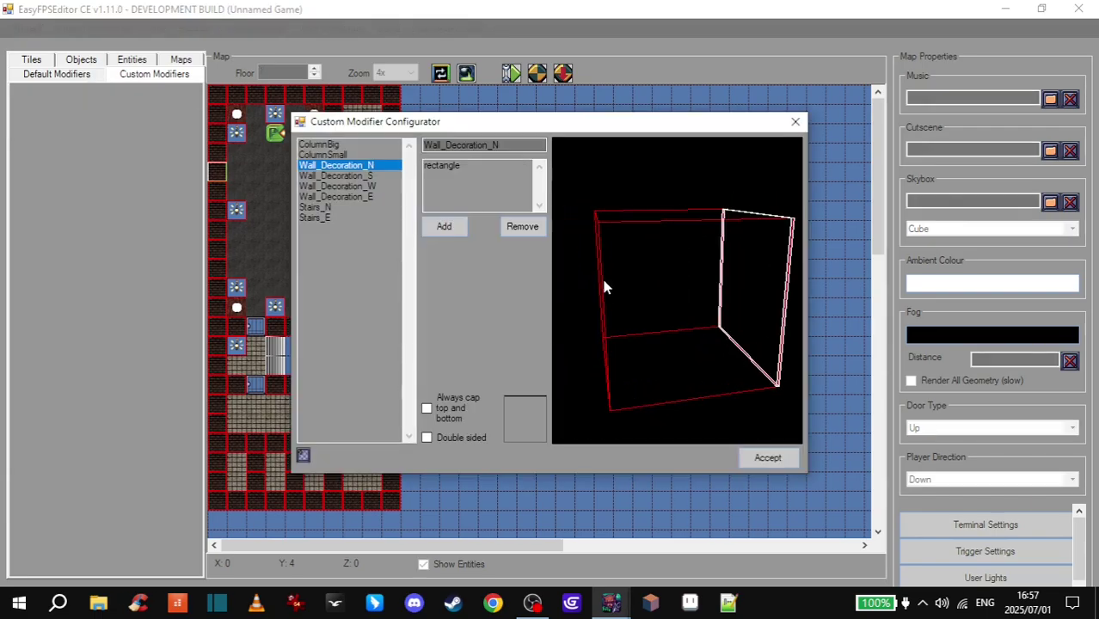
pyautogui.moveTo(605, 287); pyautogui.dragTo(751, 264)
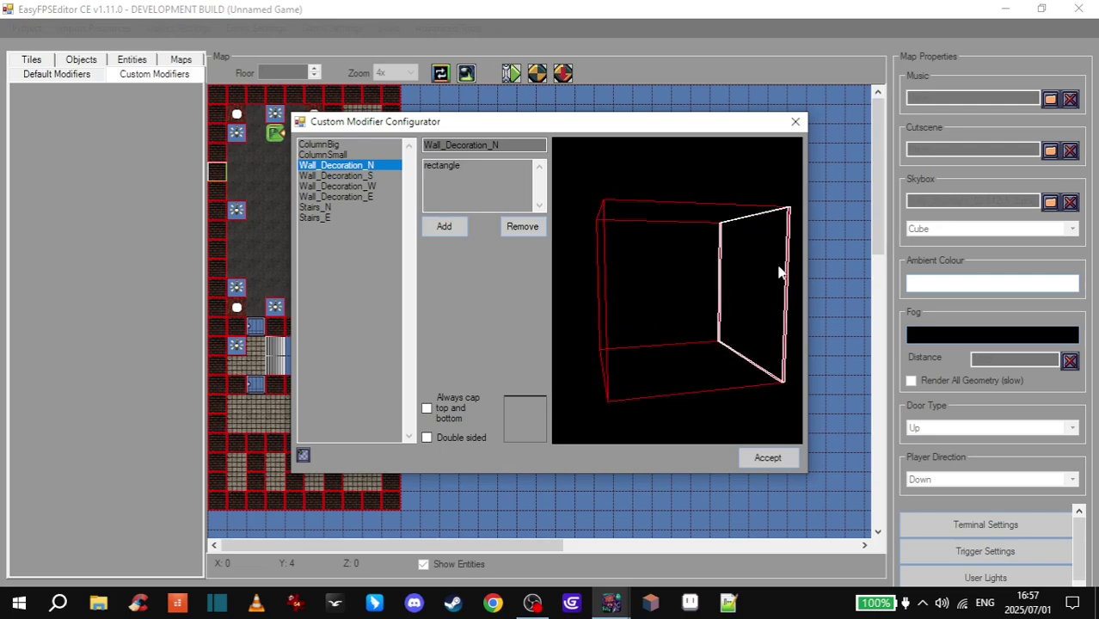
pyautogui.click(795, 121)
pyautogui.click(36, 61)
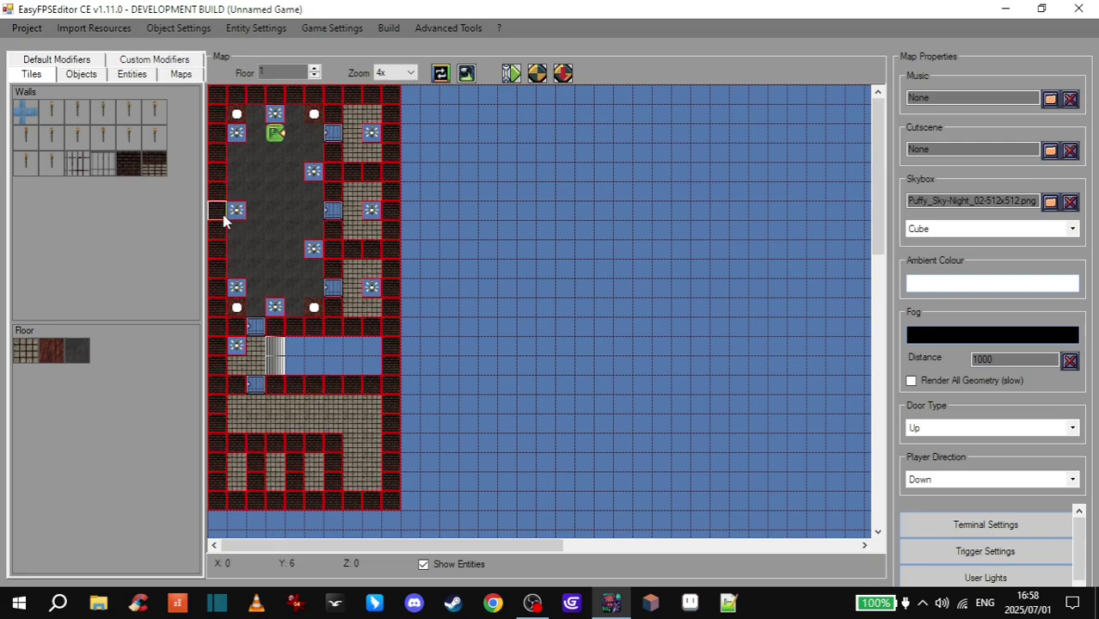
pyautogui.click(79, 74)
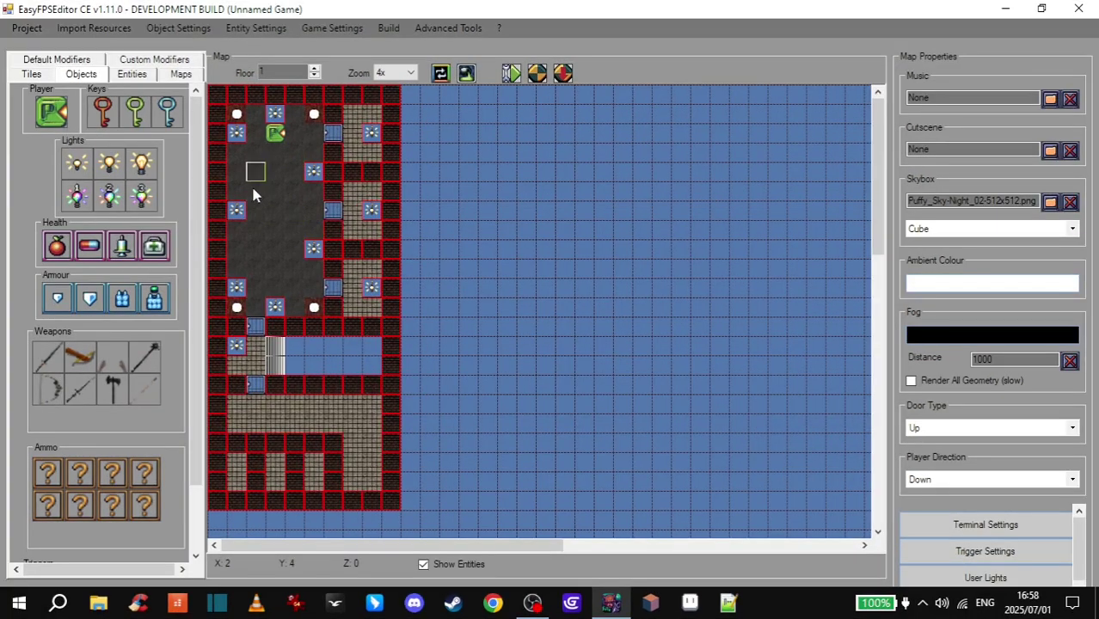
# Switch from the dungeon project to one with a simple rectangular brick-walled room.
pyautogui.click(28, 29)
pyautogui.click(107, 66)
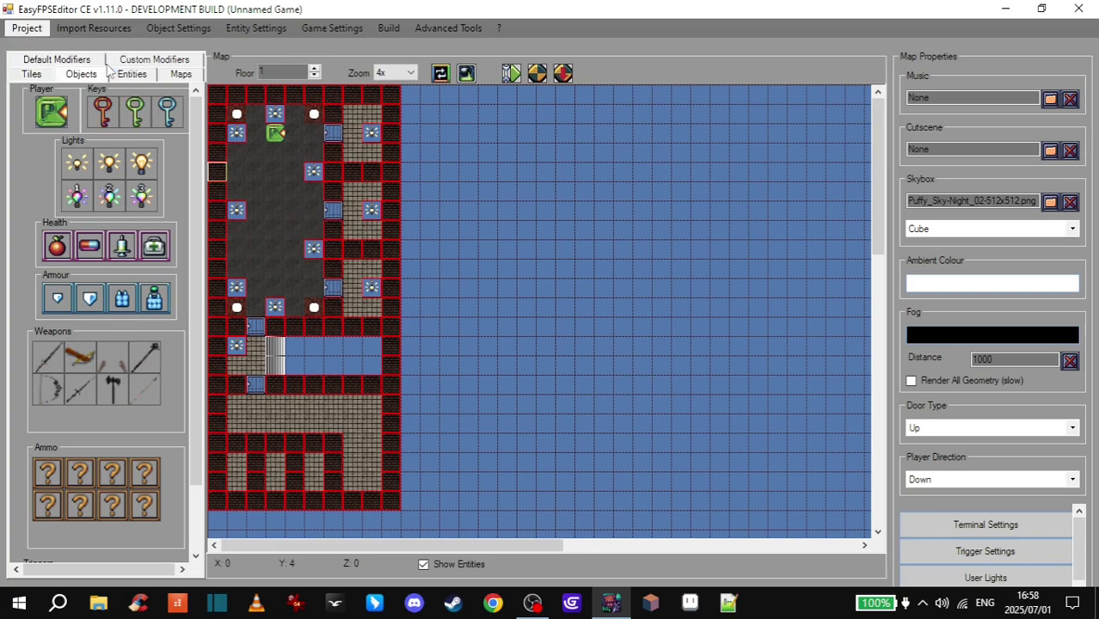
pyautogui.click(471, 171)
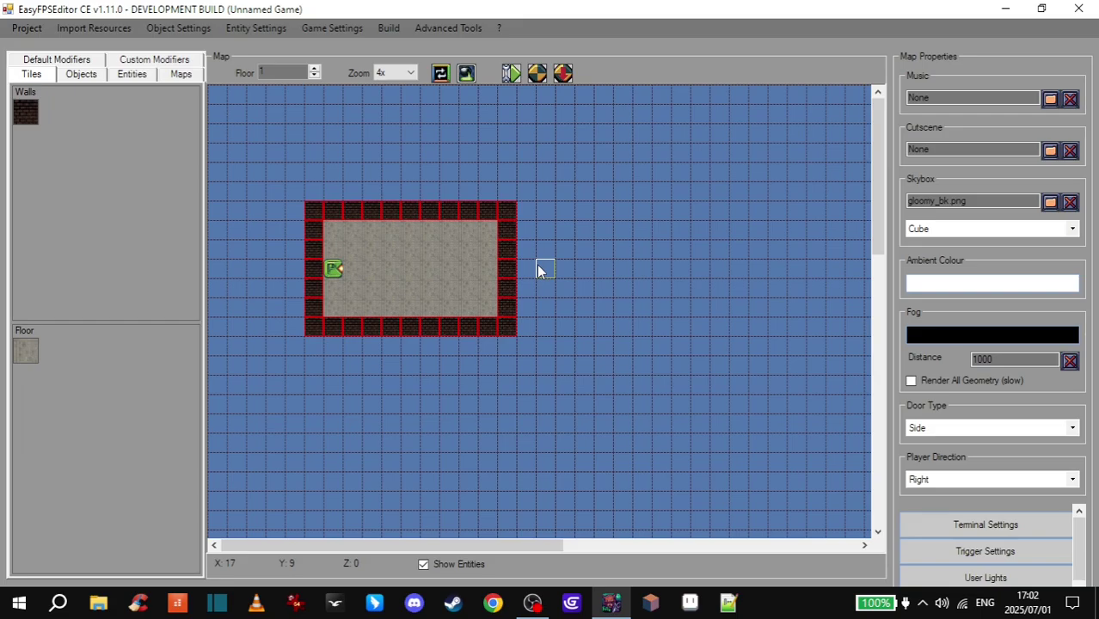
# Import the images muck1 to muck5 from the muck folder as floor textures.
pyautogui.click(82, 29)
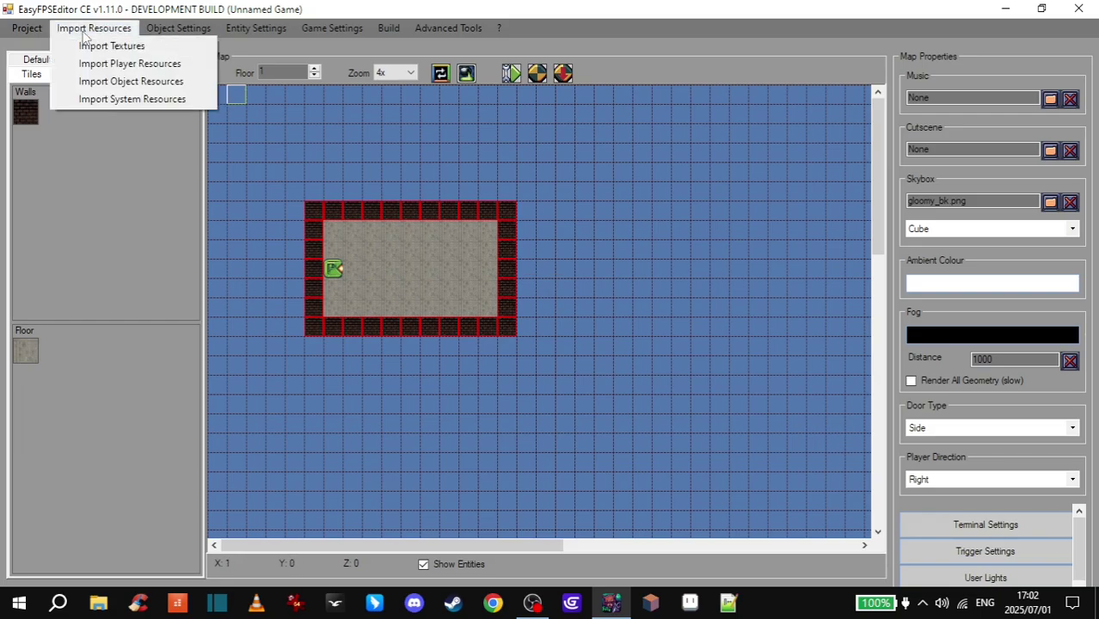
pyautogui.click(146, 50)
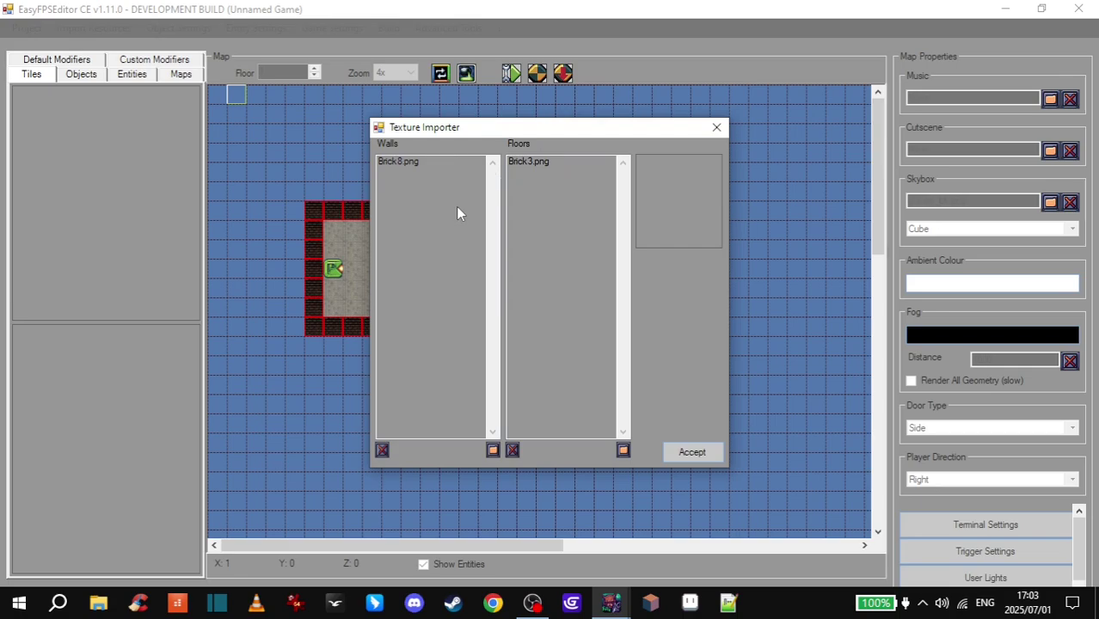
pyautogui.click(623, 451)
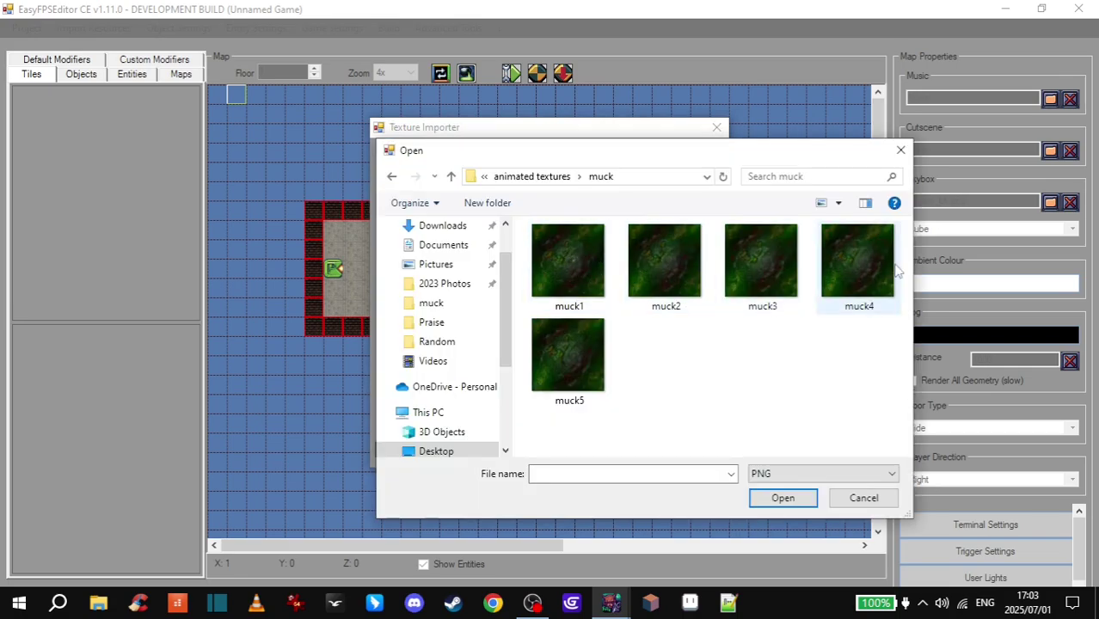
pyautogui.moveTo(896, 271); pyautogui.dragTo(589, 369)
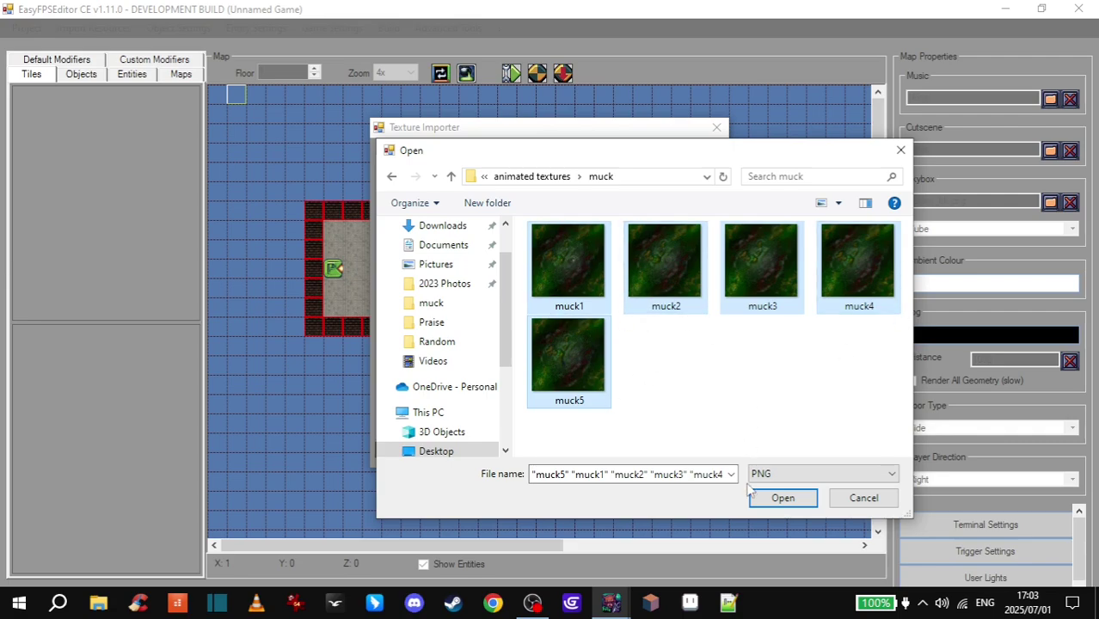
pyautogui.click(782, 498)
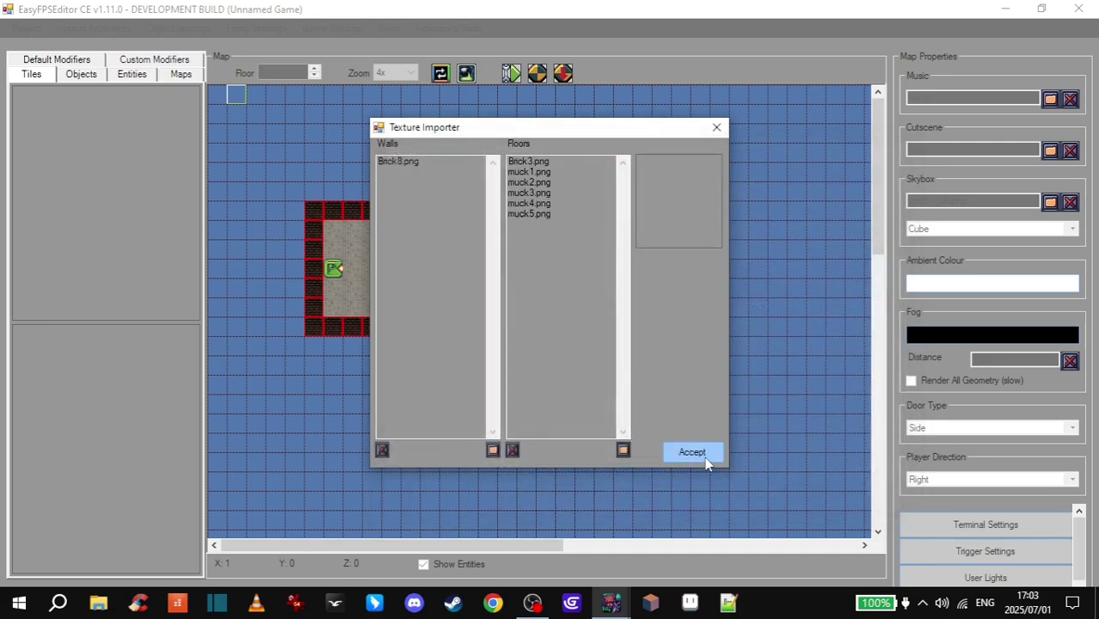
pyautogui.click(705, 459)
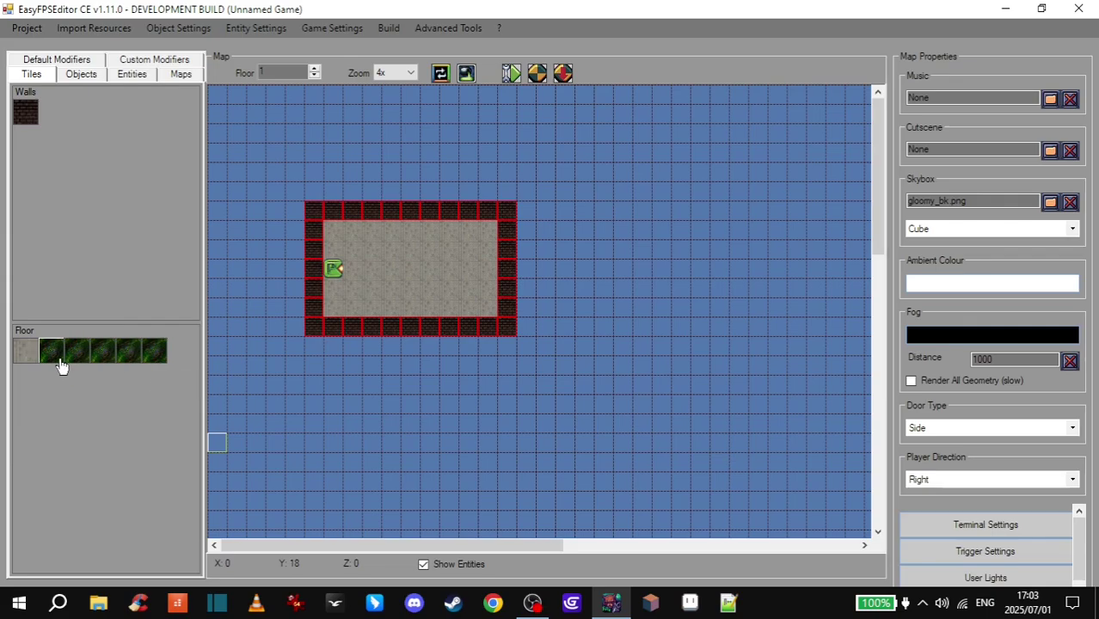
# Add muck1 as an animated texture in the Texture Animation Configurator and select it for frame assignment.
pyautogui.click(473, 31)
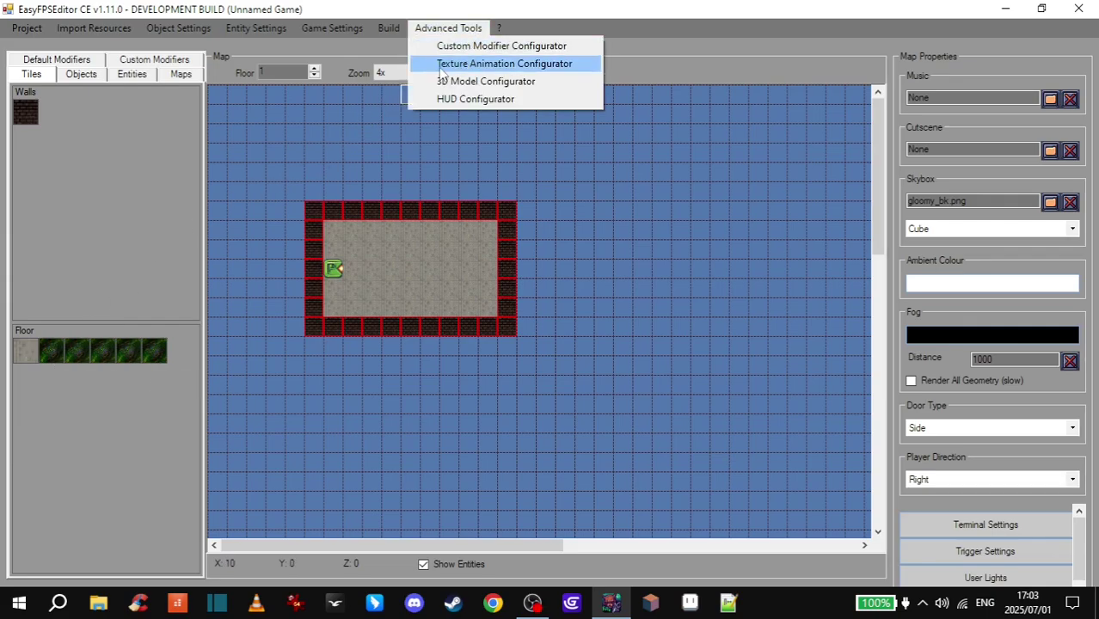
pyautogui.click(566, 69)
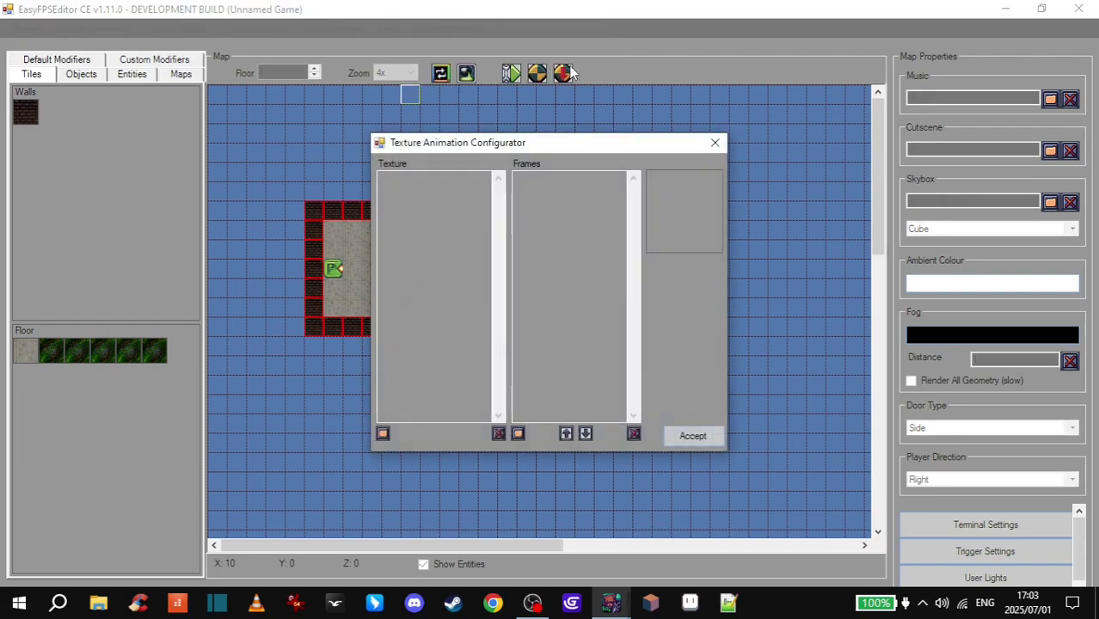
pyautogui.click(382, 434)
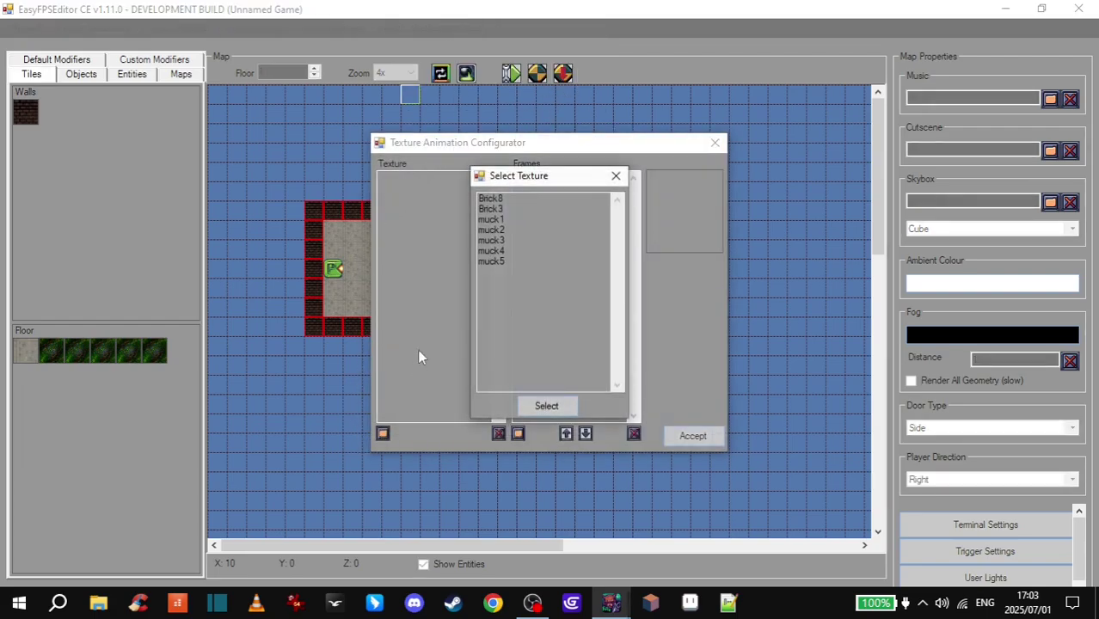
pyautogui.click(500, 219)
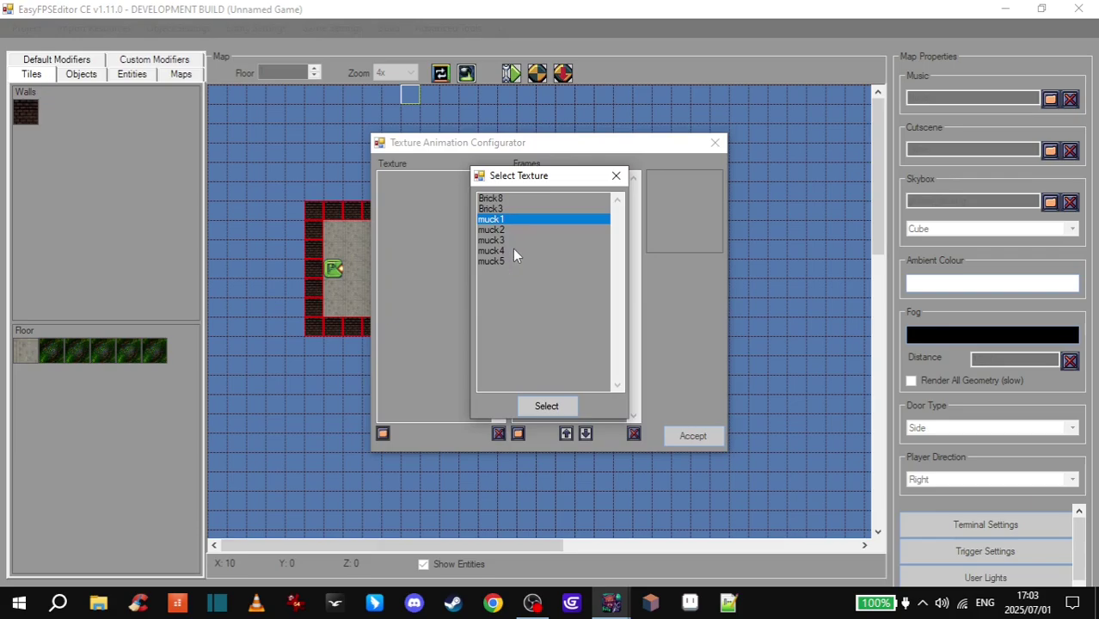
pyautogui.click(531, 413)
pyautogui.click(394, 178)
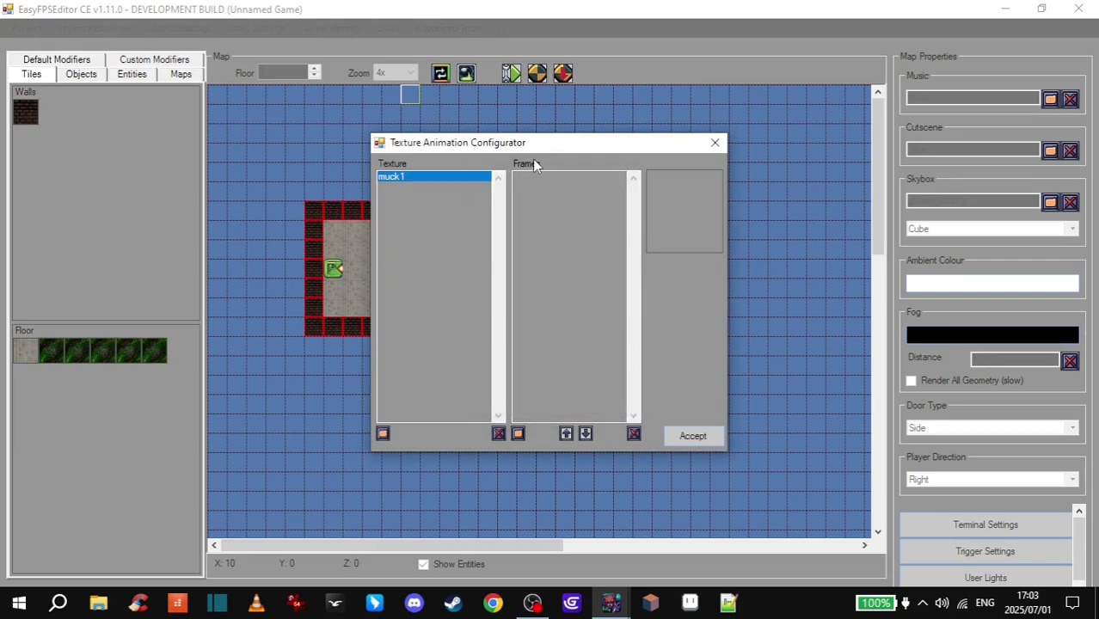
# Assign muck1, muck2, muck3, muck4 and muck5 in order as the muck1 texture's animation frames and accept the configuration.
pyautogui.click(518, 434)
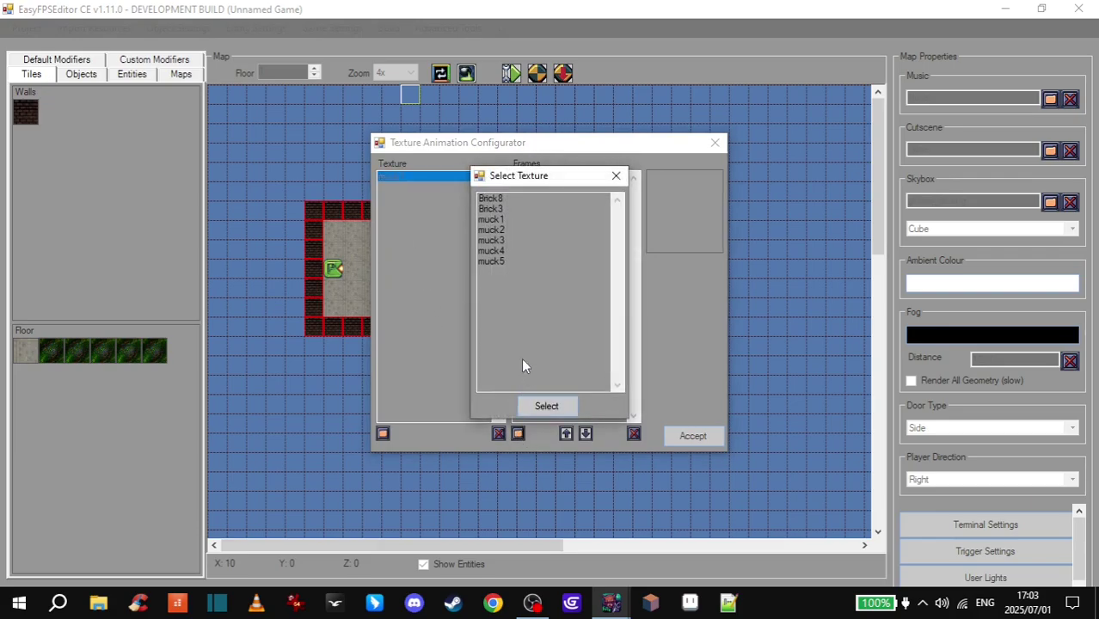
pyautogui.click(501, 219)
pyautogui.click(547, 406)
pyautogui.click(518, 435)
pyautogui.click(506, 230)
pyautogui.click(547, 406)
pyautogui.click(518, 434)
pyautogui.click(492, 240)
pyautogui.click(547, 406)
pyautogui.click(516, 433)
pyautogui.click(505, 251)
pyautogui.click(547, 406)
pyautogui.click(517, 434)
pyautogui.click(496, 261)
pyautogui.click(547, 406)
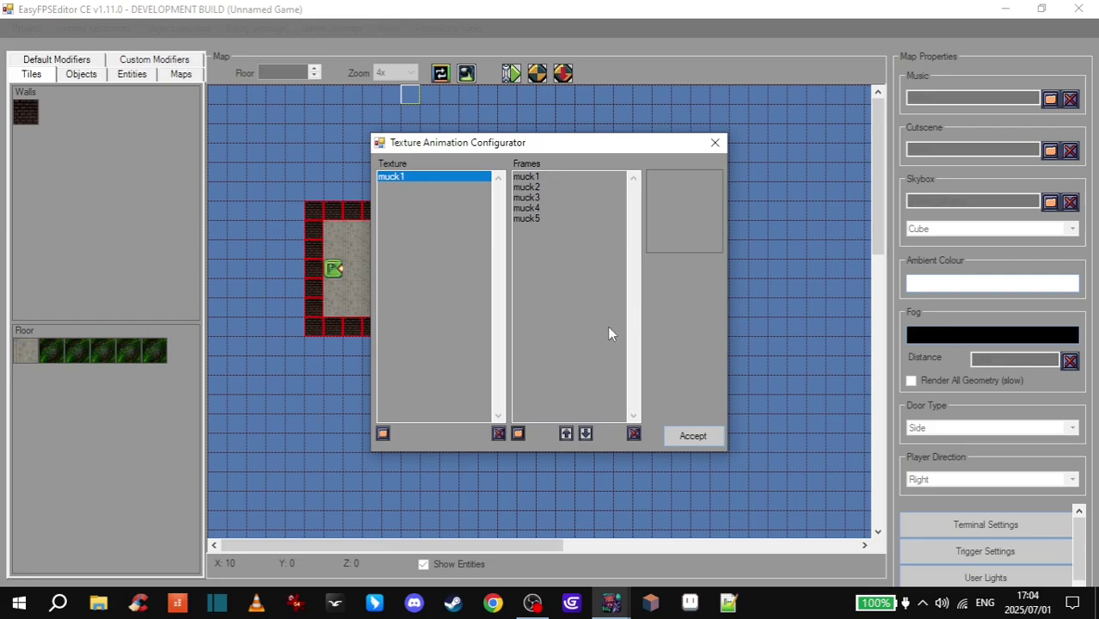
pyautogui.click(705, 437)
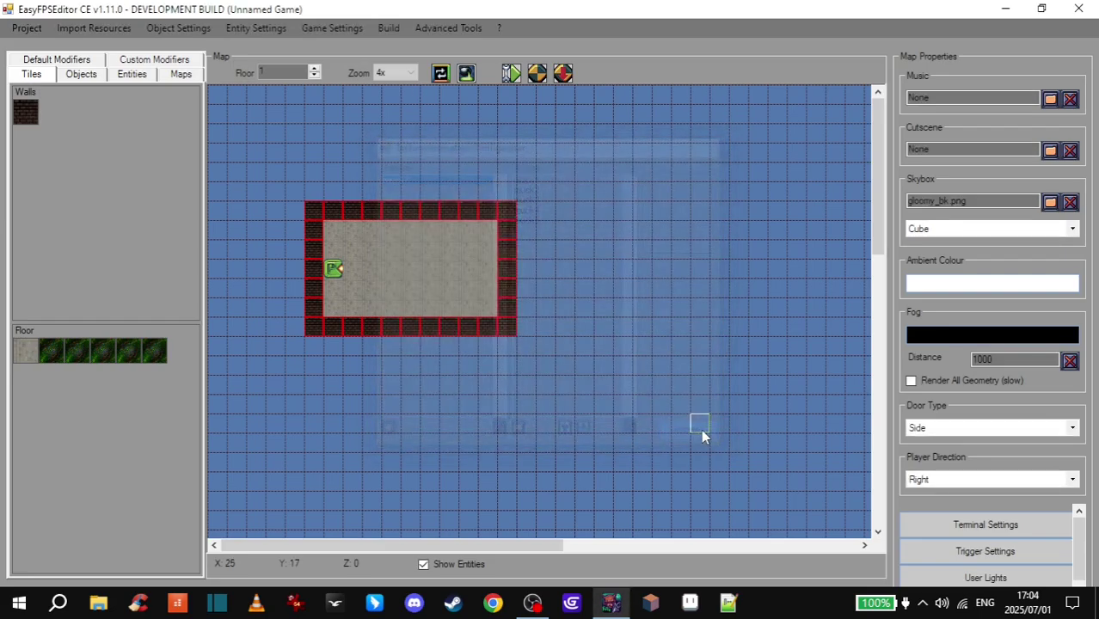
# Paint a patch of muck1 floor 2 tiles wide and 3 tiles high in the middle of the room.
pyautogui.click(411, 258)
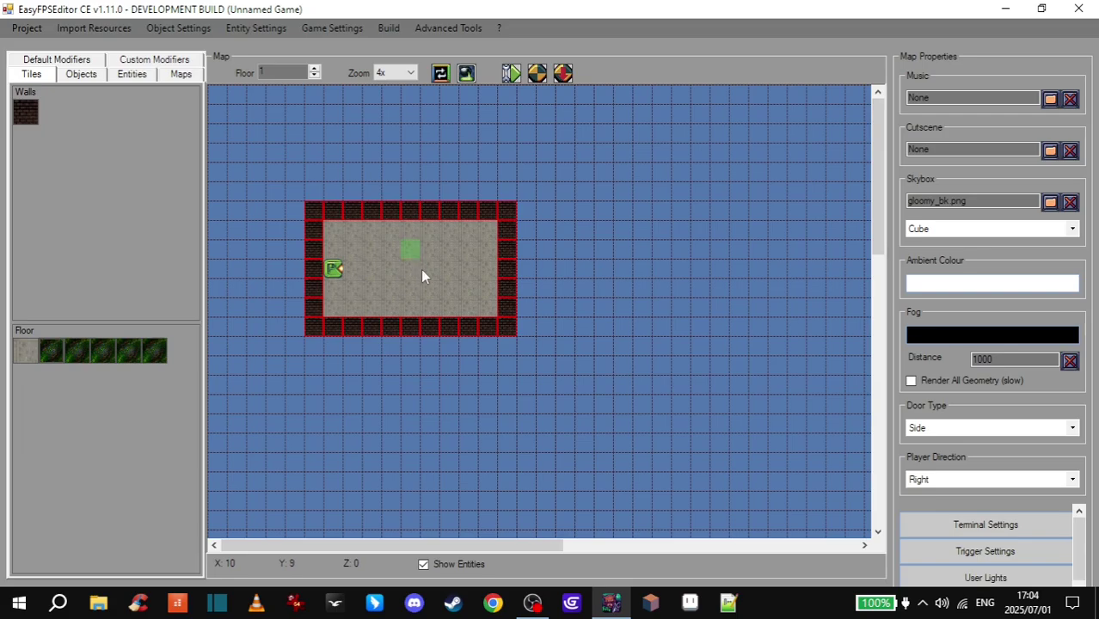
pyautogui.moveTo(423, 276); pyautogui.dragTo(434, 285)
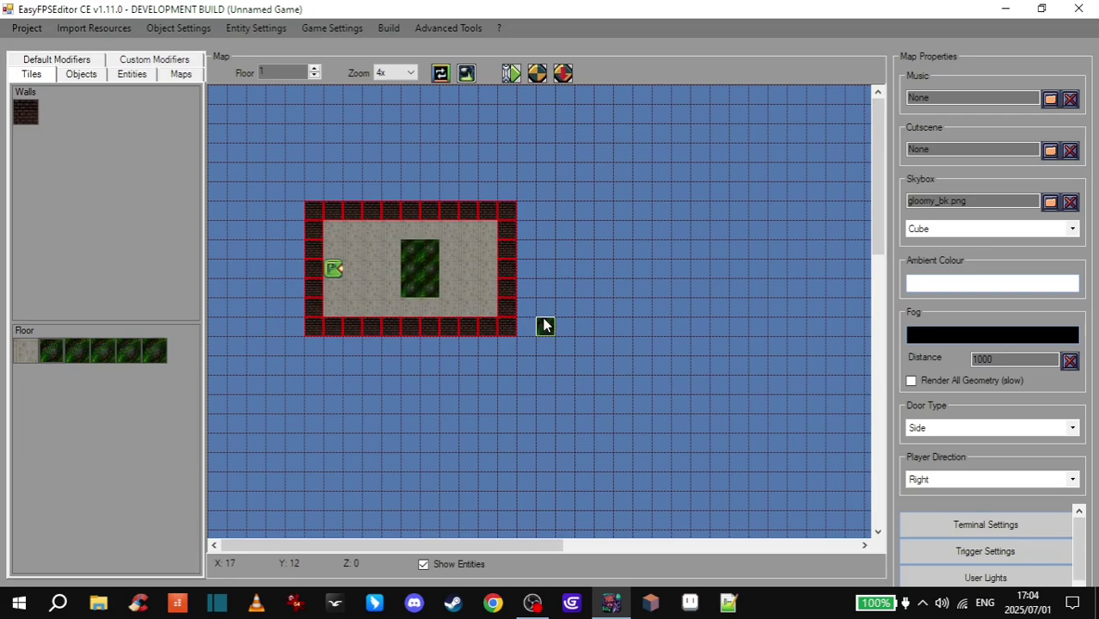
# Run the map and move around the muck patch to examine its floor animation from several angles.
pyautogui.click(562, 78)
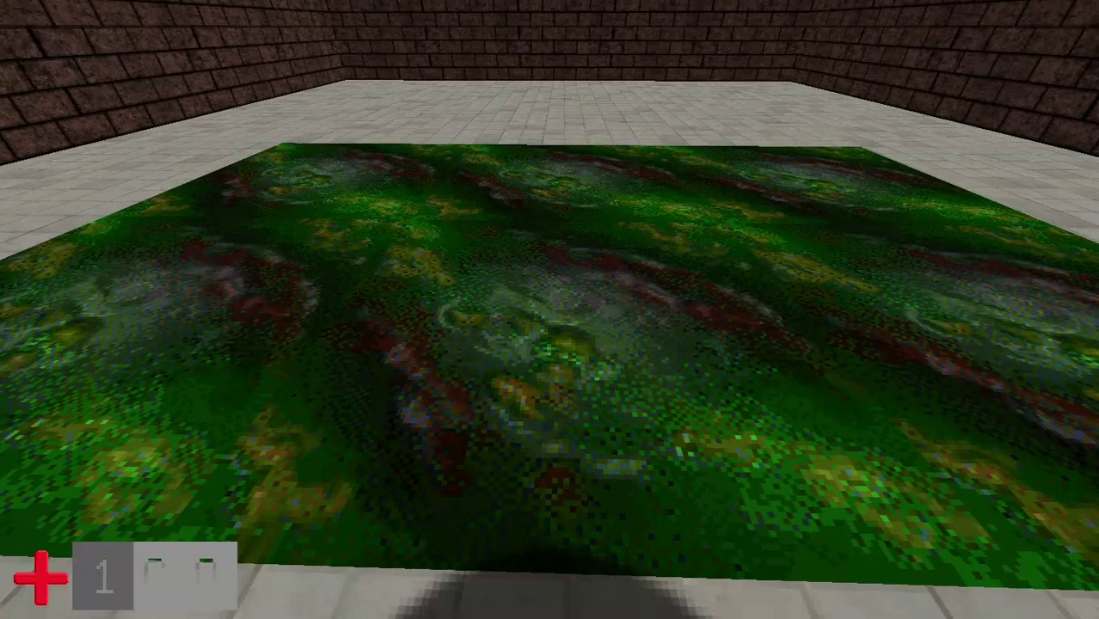
pyautogui.press('a')
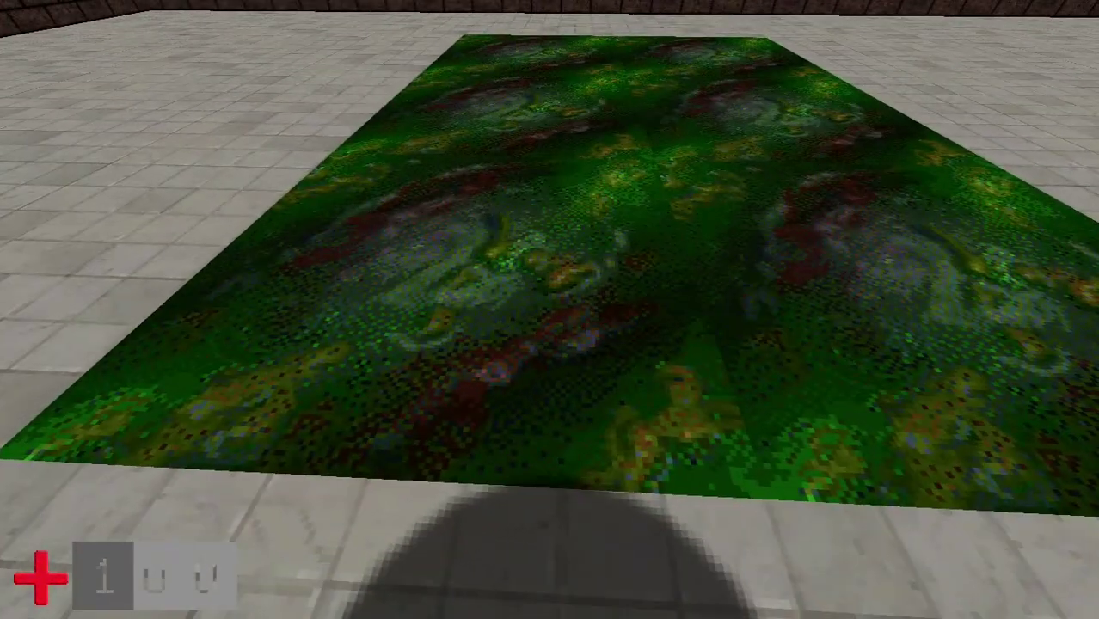
pyautogui.press('a')
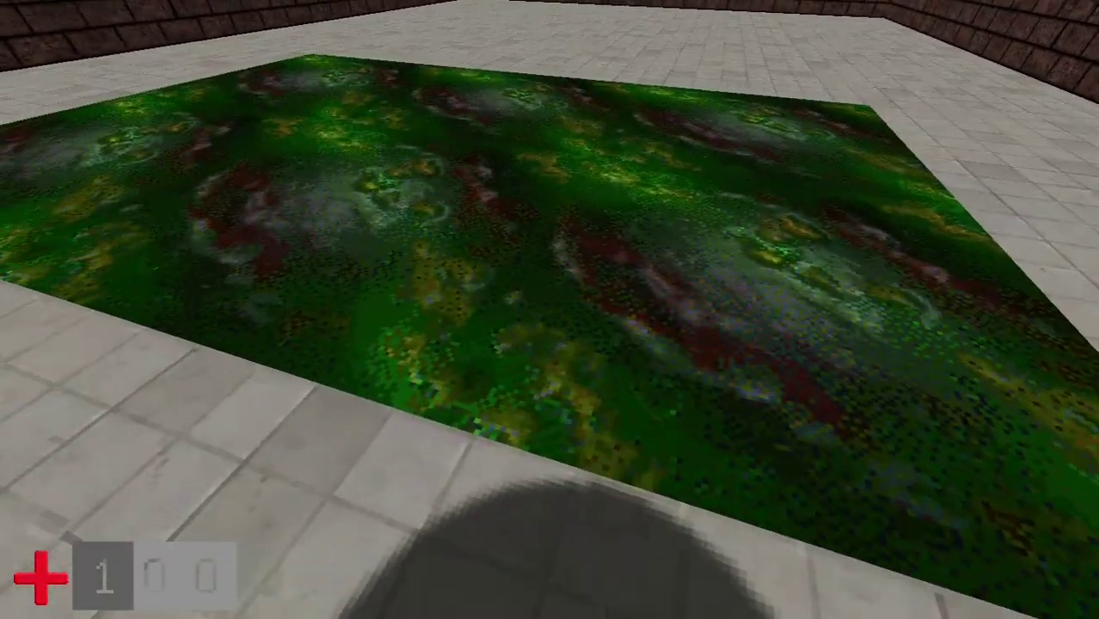
pyautogui.press('w')
pyautogui.press('space')
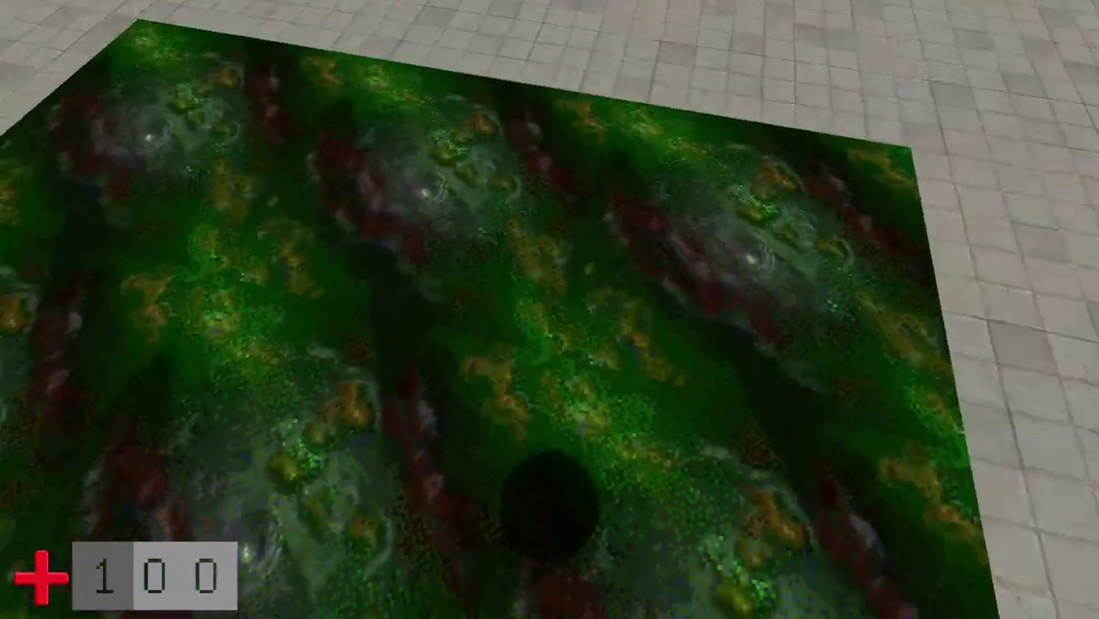
pyautogui.press('Down')
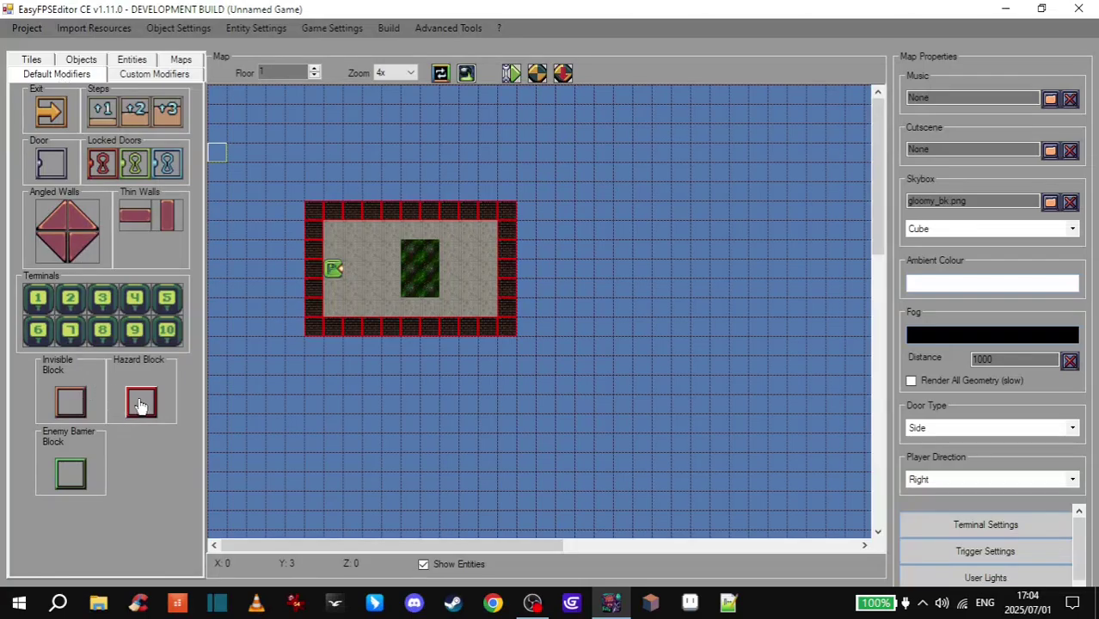
# Place hazard blocks over the muck floor tiles in the middle of the room.
pyautogui.click(141, 404)
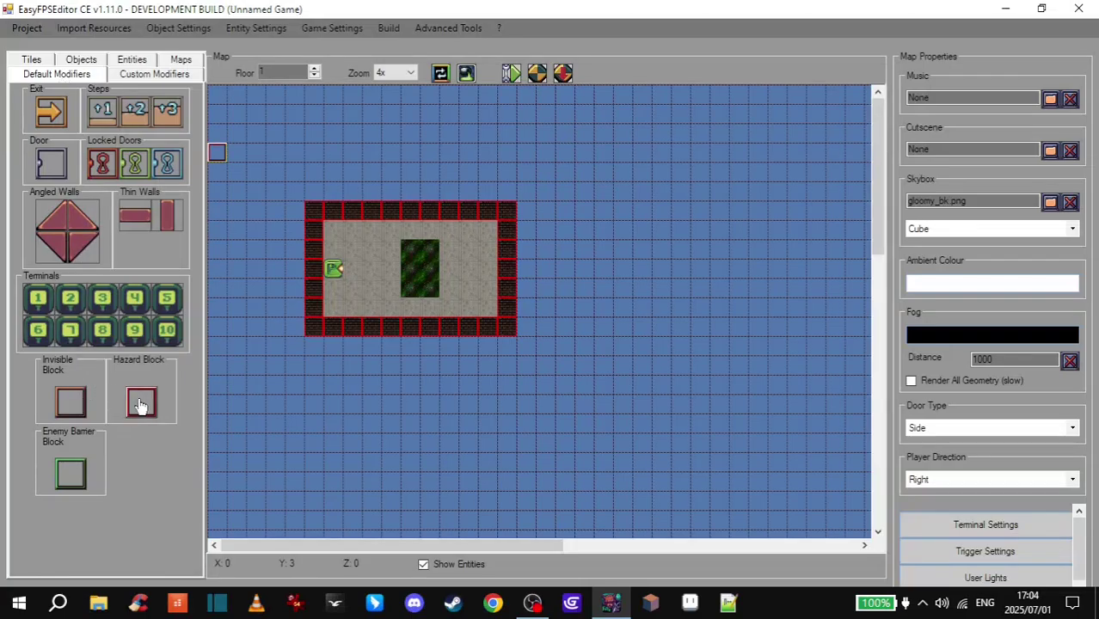
pyautogui.click(410, 249)
pyautogui.click(428, 265)
pyautogui.click(413, 270)
pyautogui.click(413, 289)
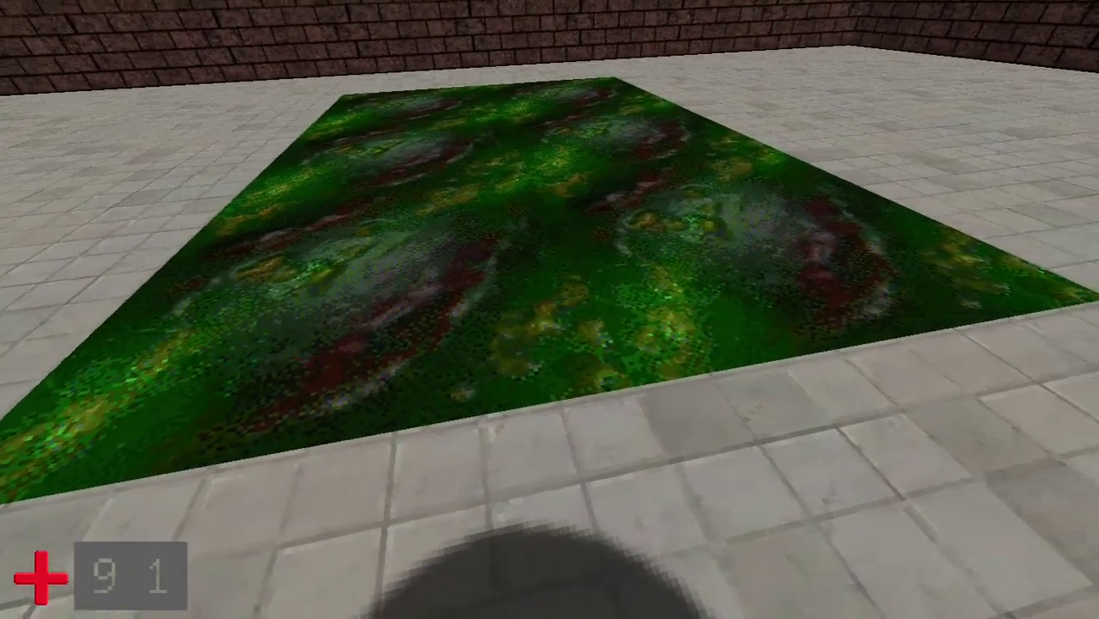
# Walk onto and around the muck patch in the running map to examine the hazard damage and floor animation.
pyautogui.press('w')
pyautogui.press('d')
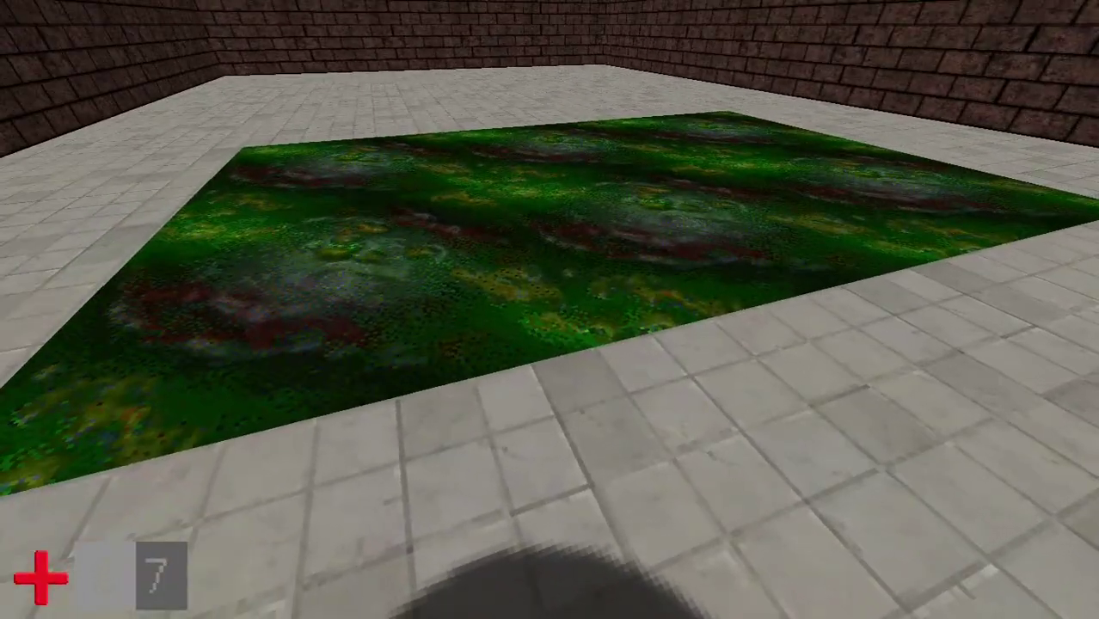
pyautogui.press('d')
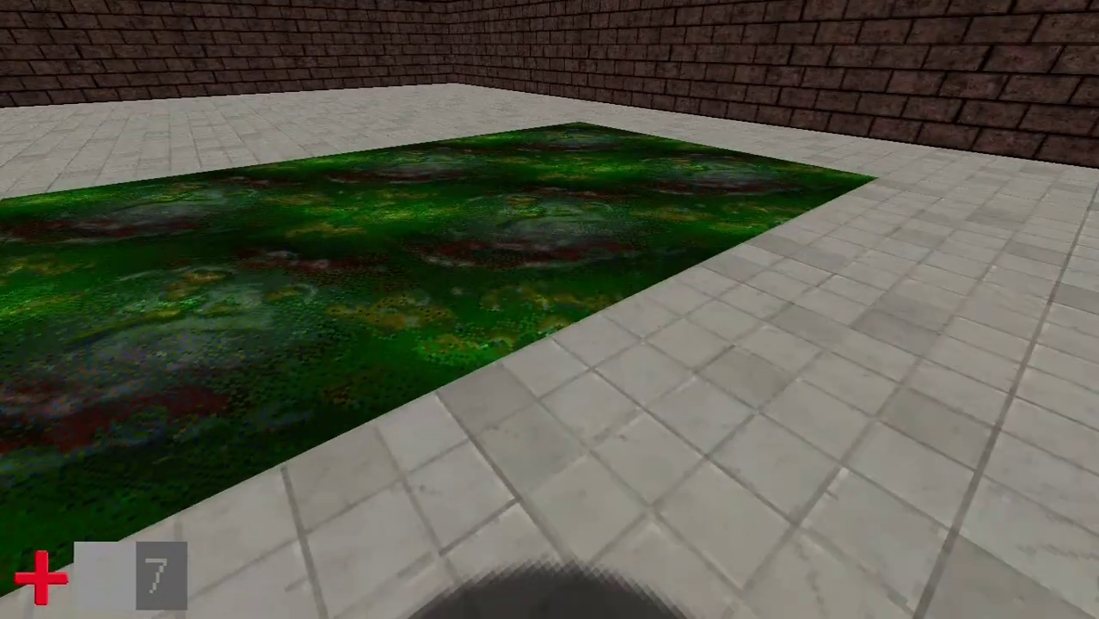
pyautogui.press('a')
pyautogui.press('s')
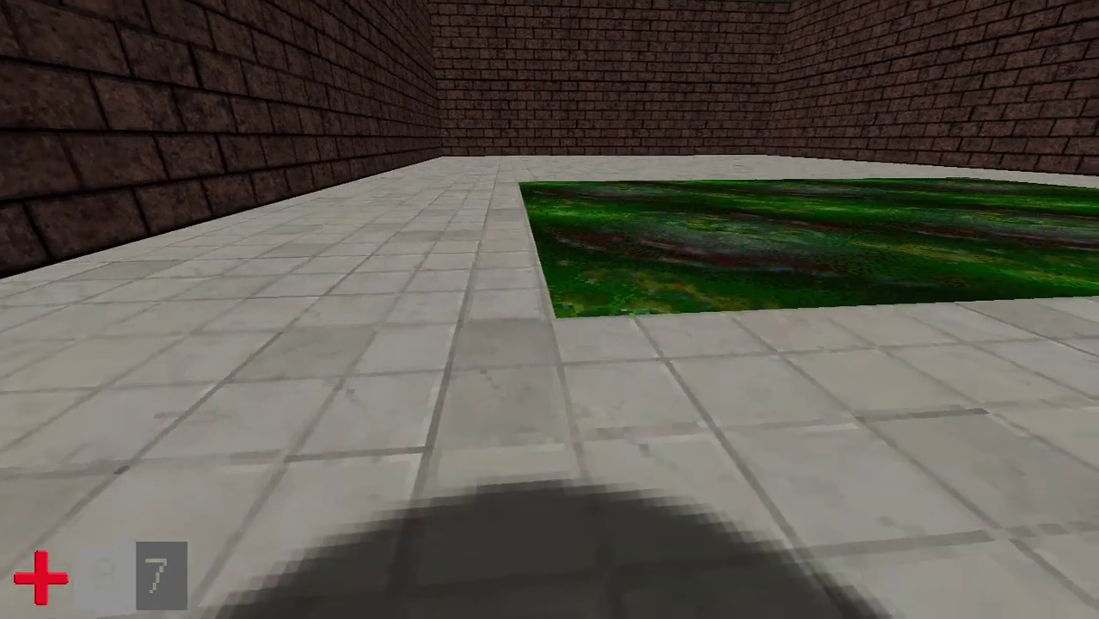
pyautogui.press('d')
pyautogui.press('a')
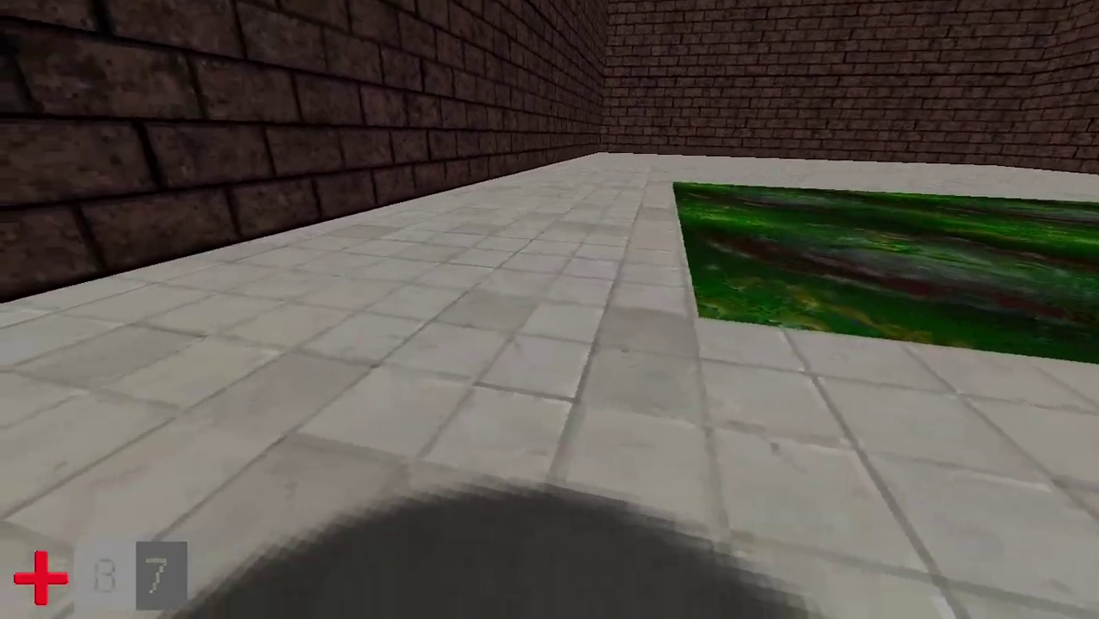
pyautogui.press('w')
pyautogui.press('s')
pyautogui.press('s')
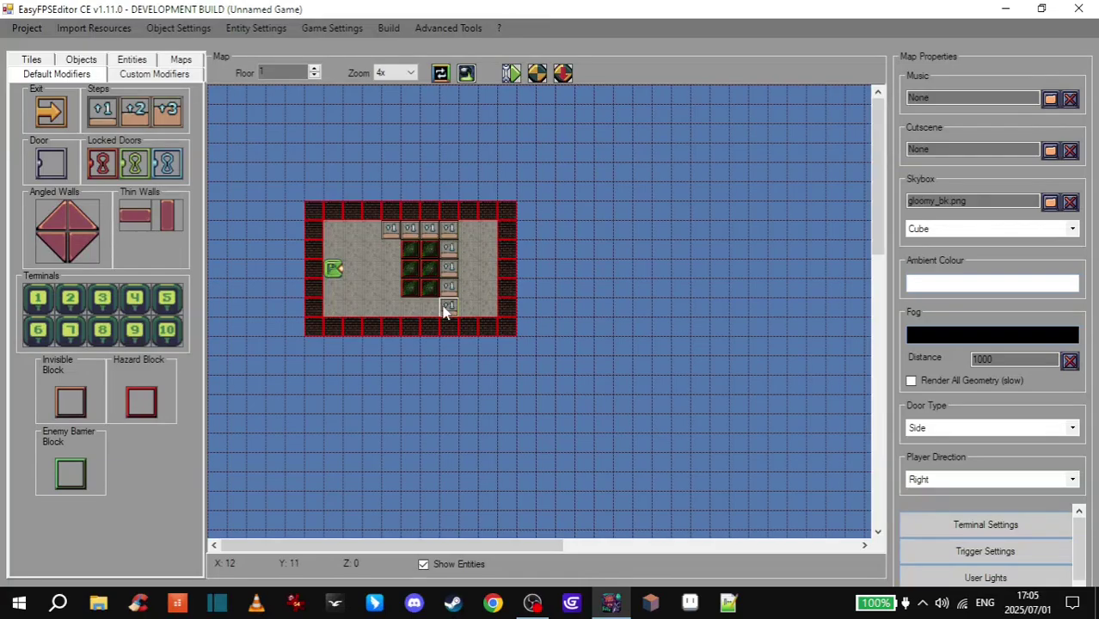
# Surround the muck patch with a one-tile-wide ring of +1 step modifiers.
pyautogui.moveTo(446, 312)
pyautogui.mouseDown()
pyautogui.moveTo(392, 307)
pyautogui.moveTo(391, 228)
pyautogui.mouseUp()
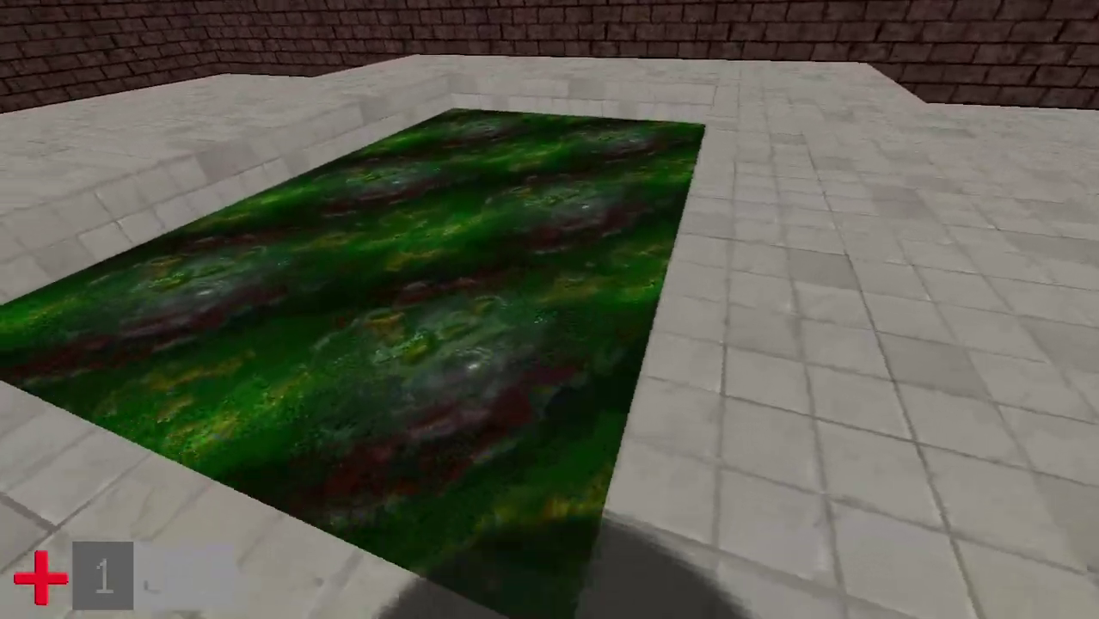
# Move around the sunken muck pool in the running map, entering and jumping out to examine the raised edges and hazard.
pyautogui.press('d')
pyautogui.press('a')
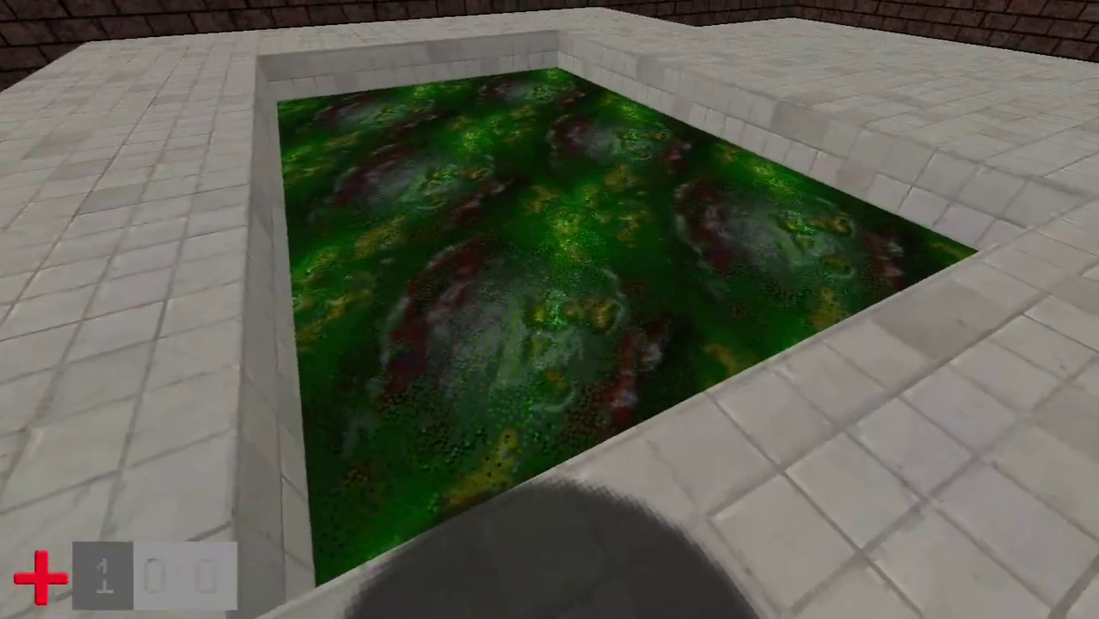
pyautogui.press('d')
pyautogui.press('w')
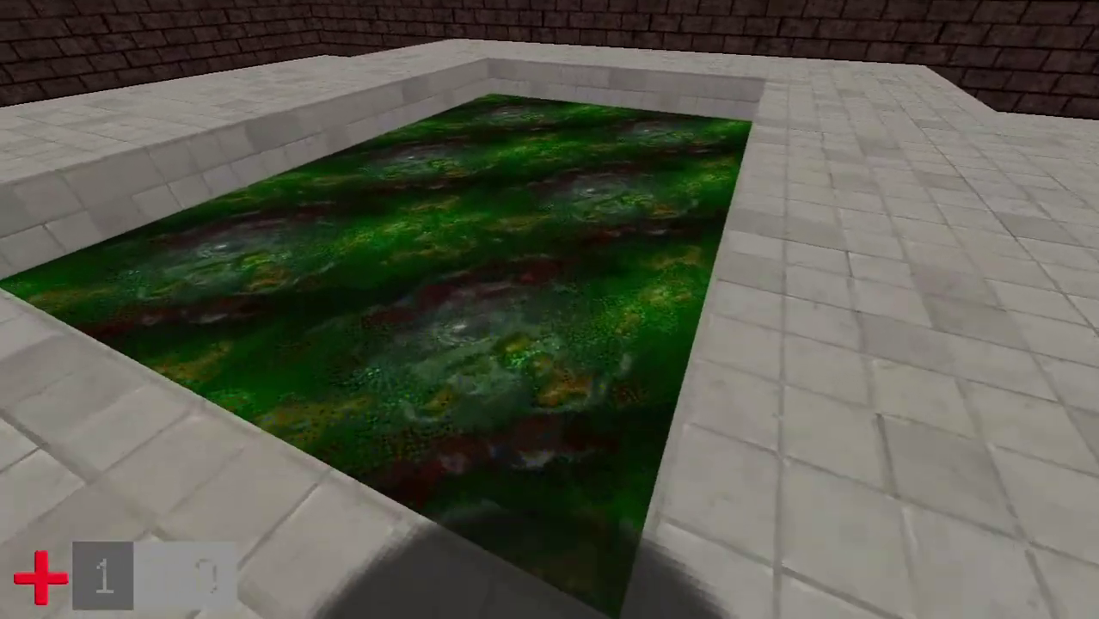
pyautogui.press('w')
pyautogui.press('space')
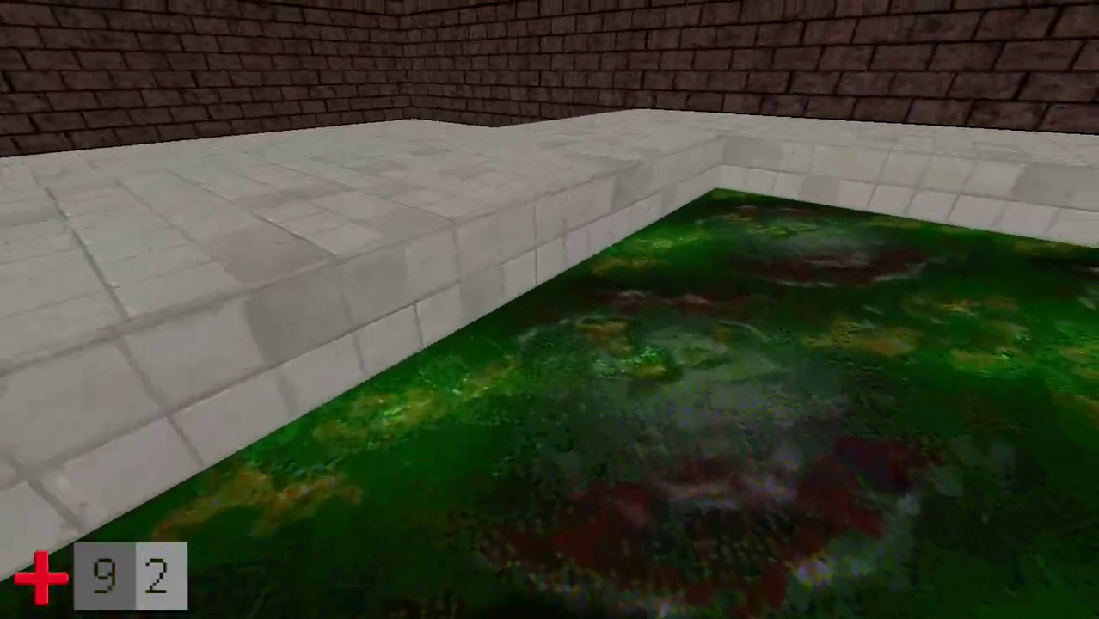
pyautogui.press('w')
pyautogui.press('space')
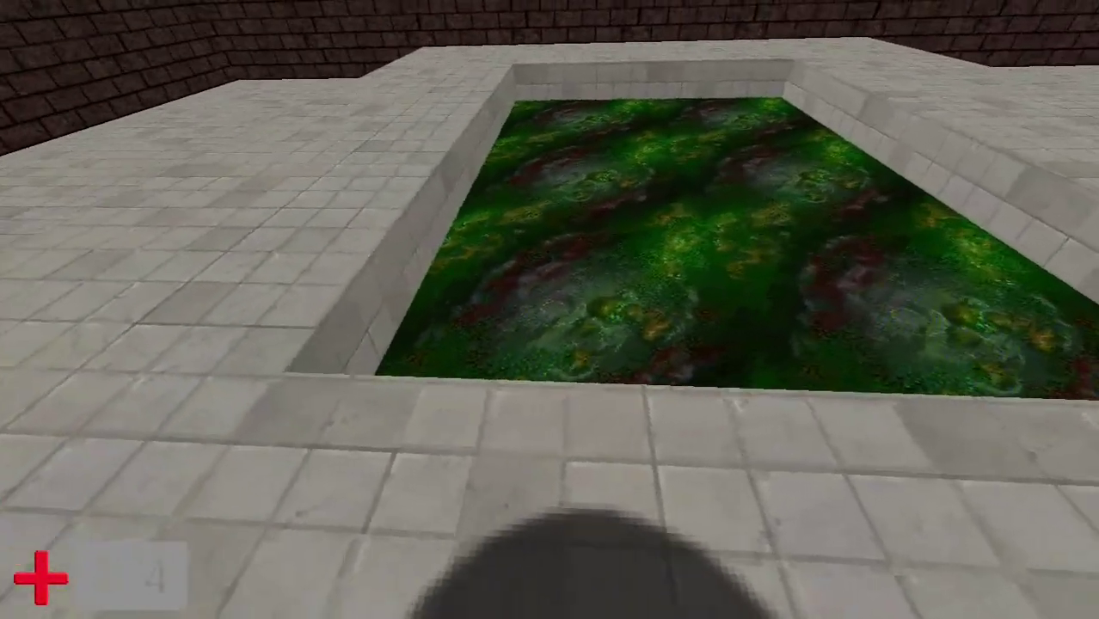
pyautogui.press('d')
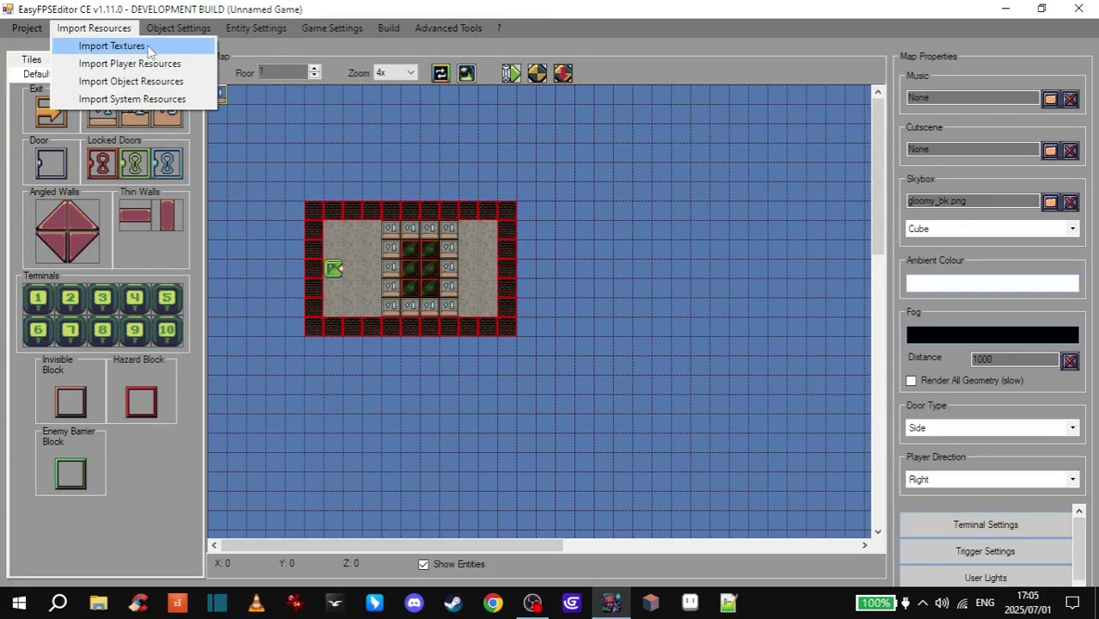
# Import waterfall1 to waterfall7 from the waterfall folder as wall textures and accept the import.
pyautogui.click(148, 49)
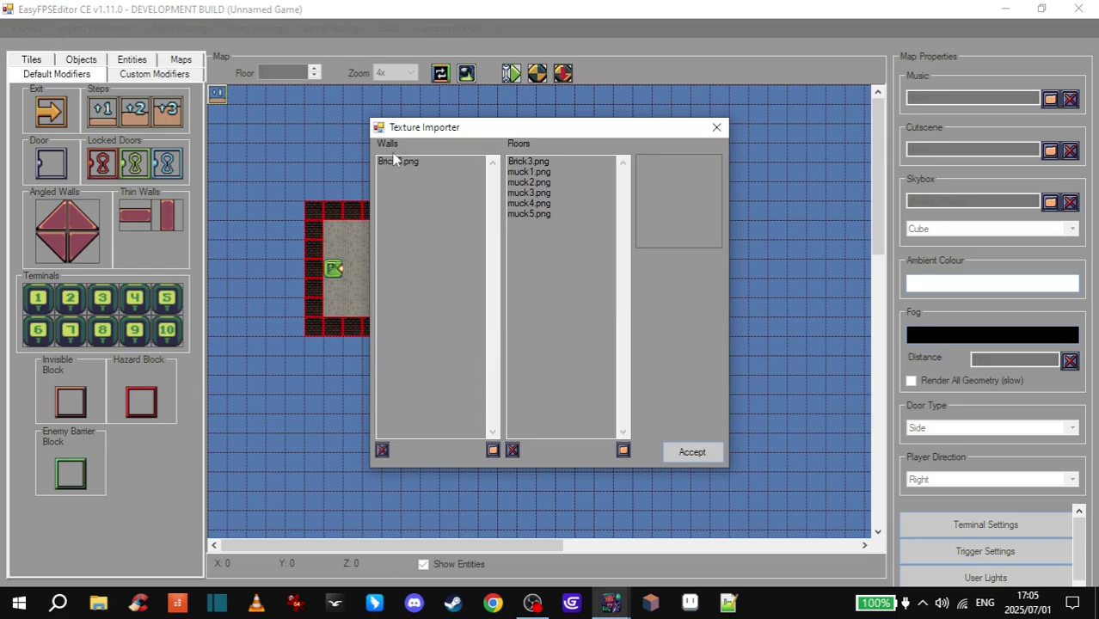
pyautogui.click(492, 449)
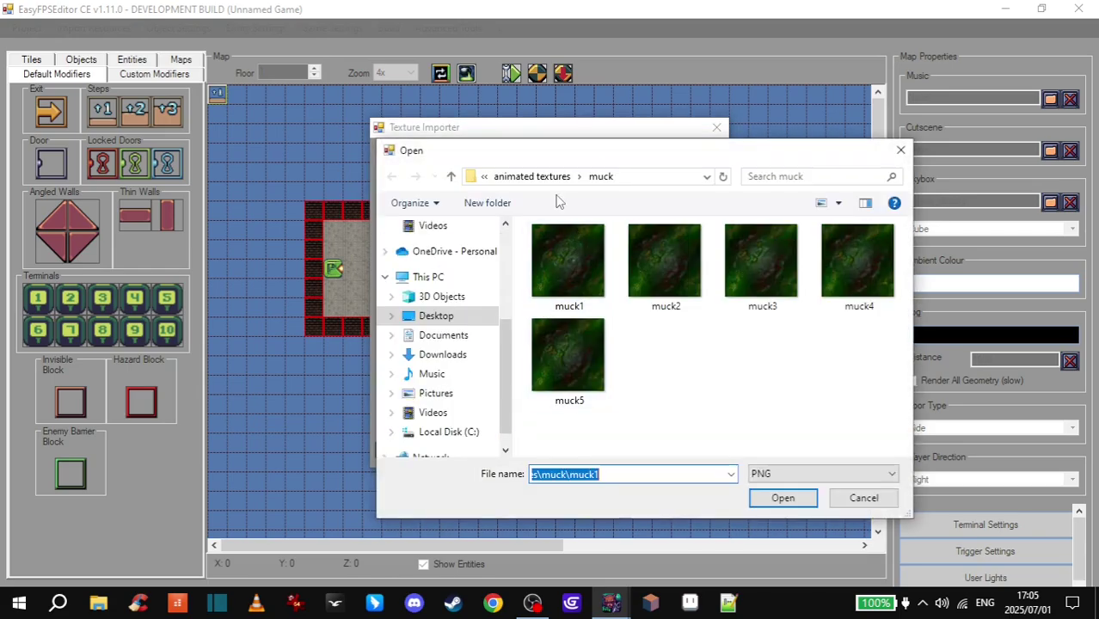
pyautogui.click(556, 179)
pyautogui.doubleClick(583, 268)
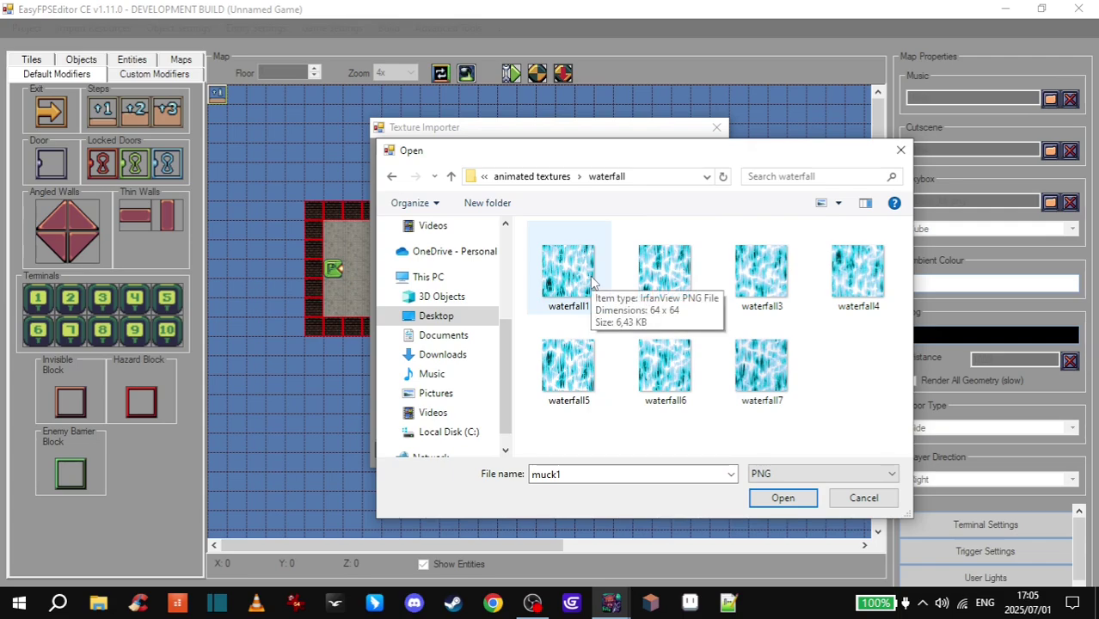
pyautogui.click(592, 281)
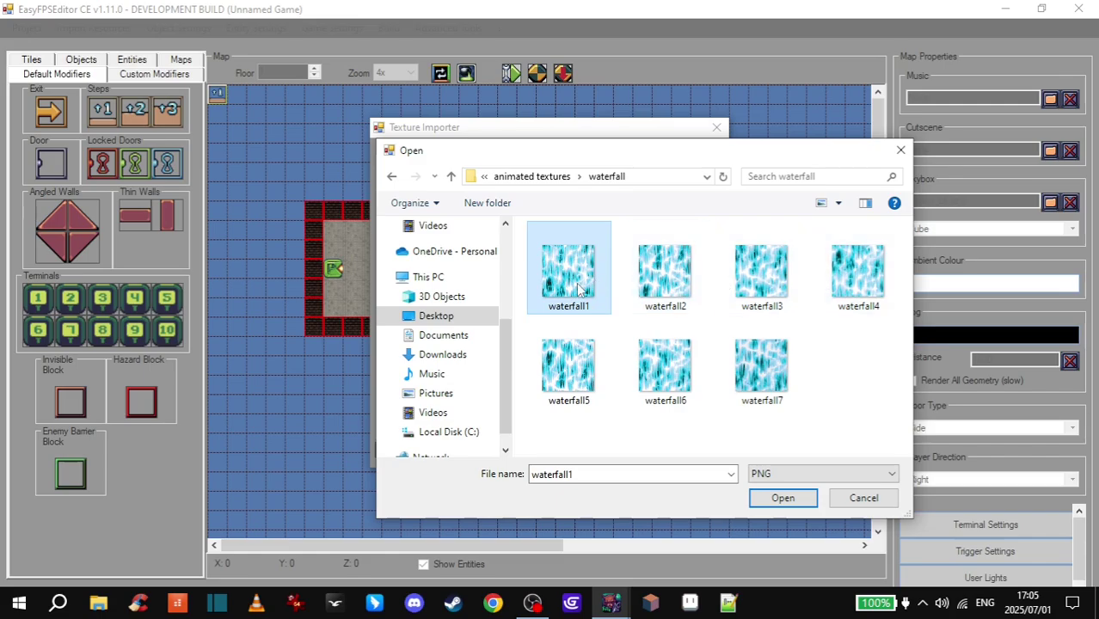
pyautogui.hotkey('ctrl', 'a')
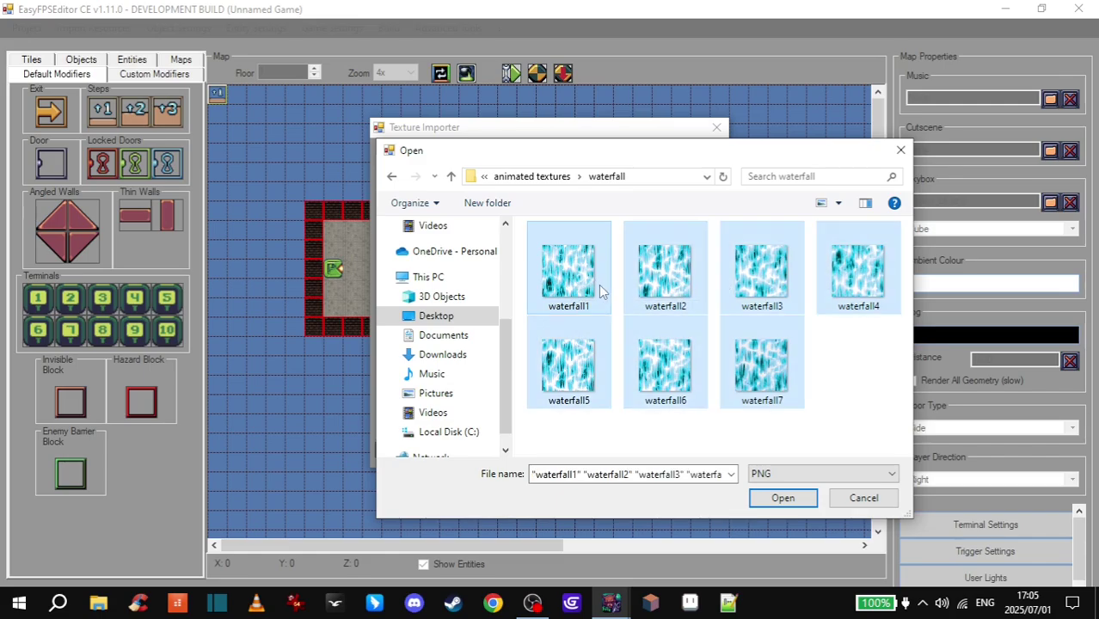
pyautogui.click(782, 498)
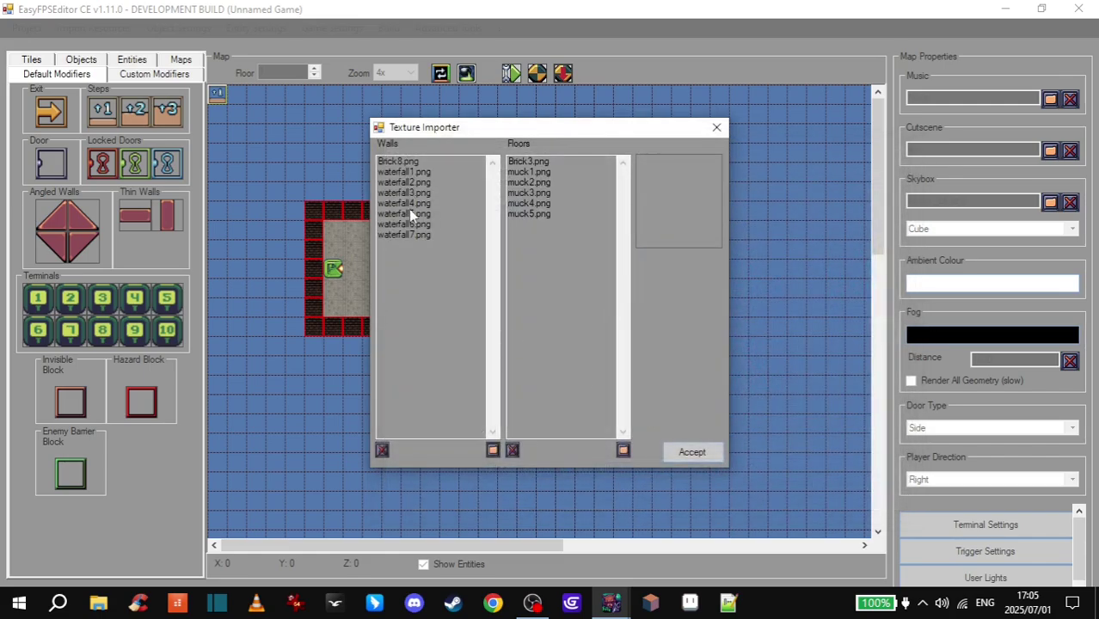
pyautogui.click(703, 453)
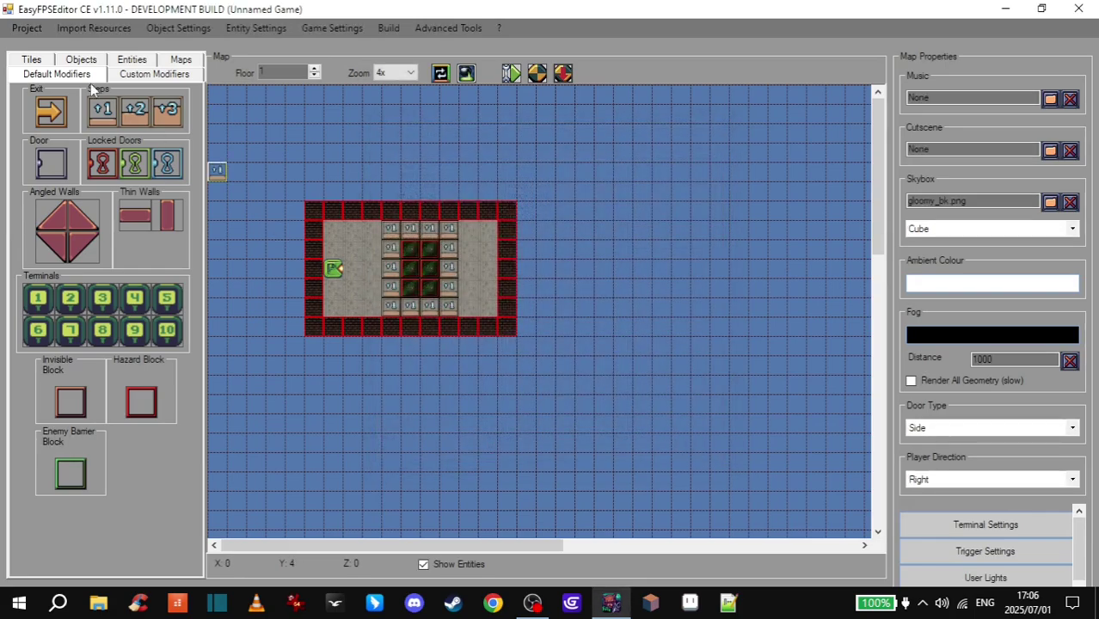
# Add waterfall1 as an animated texture in the Texture Animation Configurator and select it for frame assignment.
pyautogui.click(49, 61)
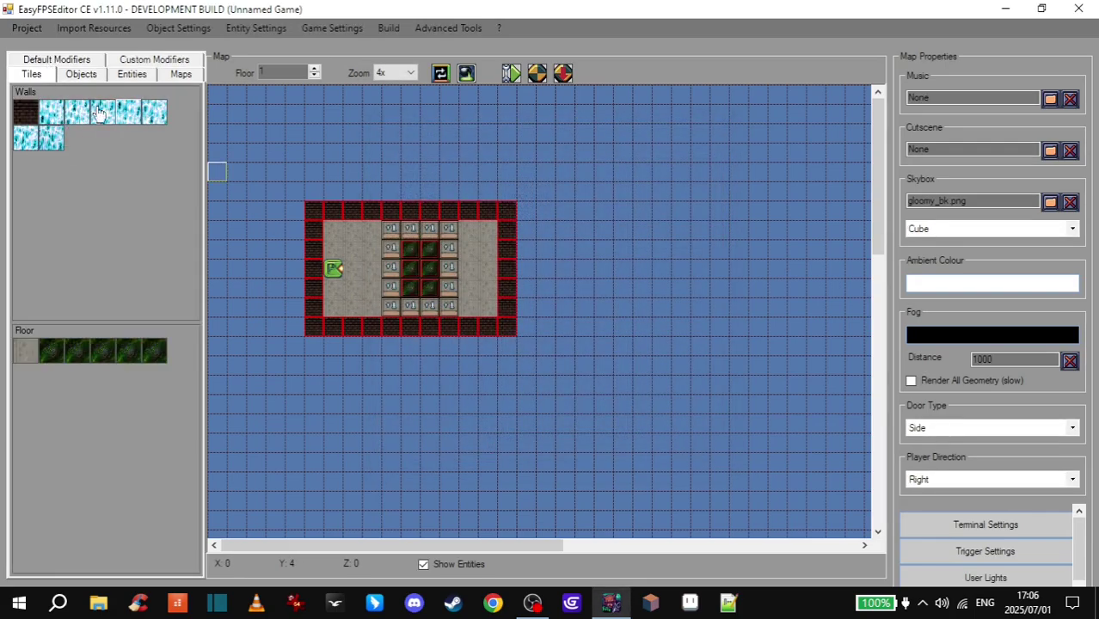
pyautogui.click(448, 28)
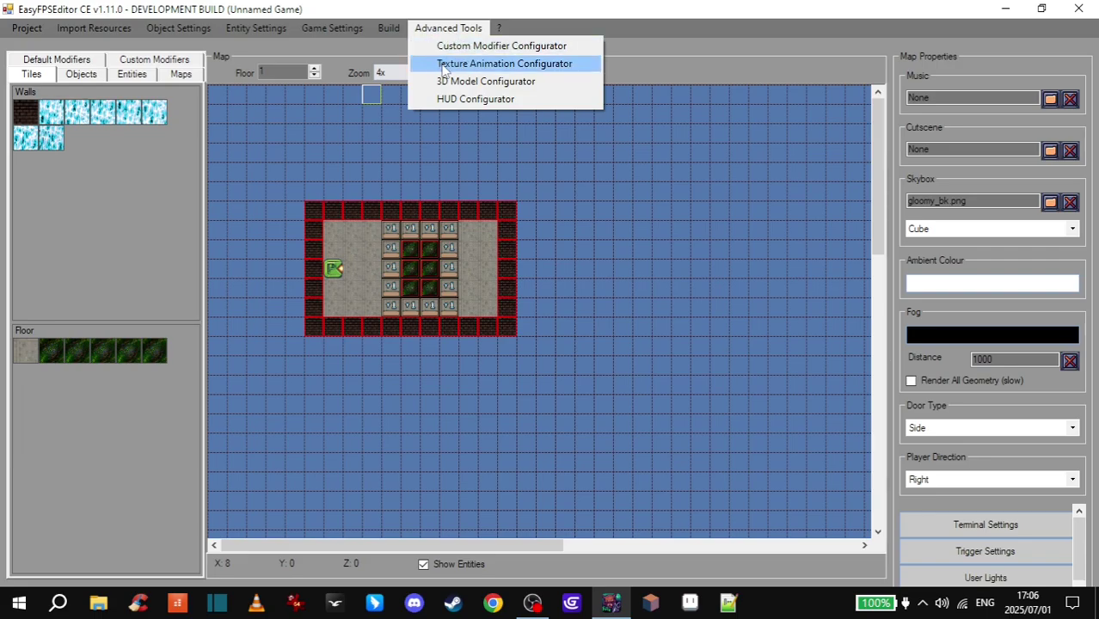
pyautogui.click(529, 69)
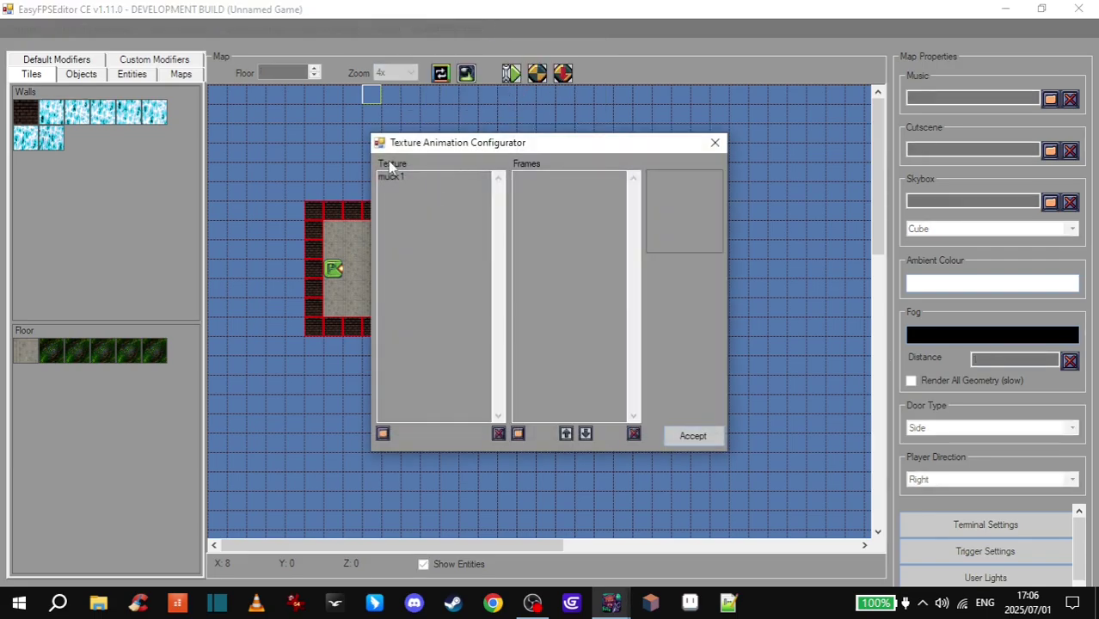
pyautogui.click(383, 435)
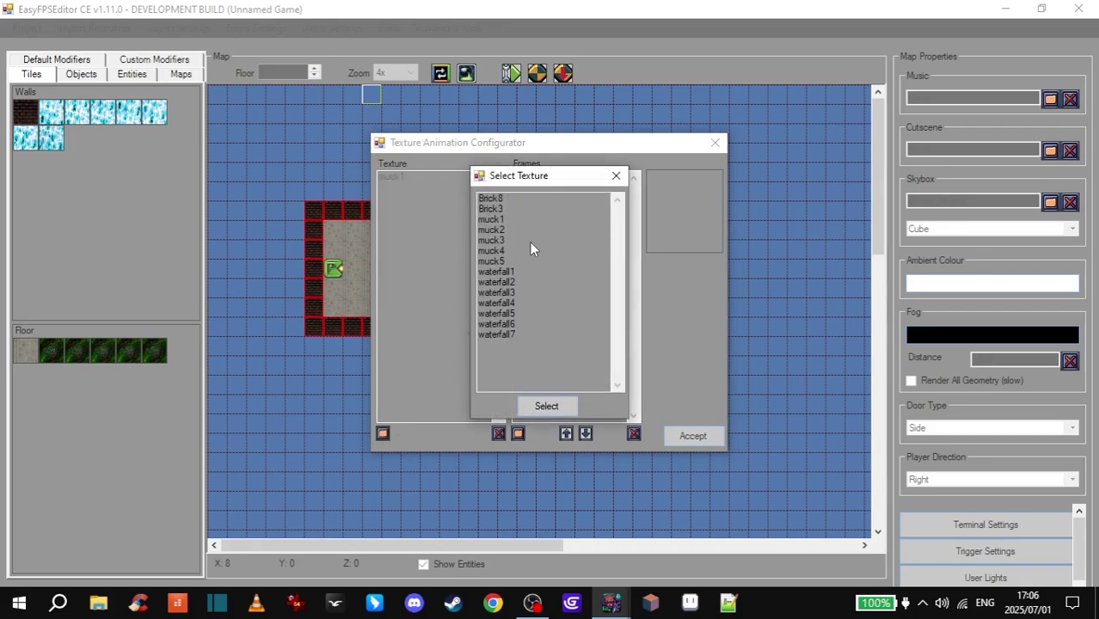
pyautogui.click(499, 272)
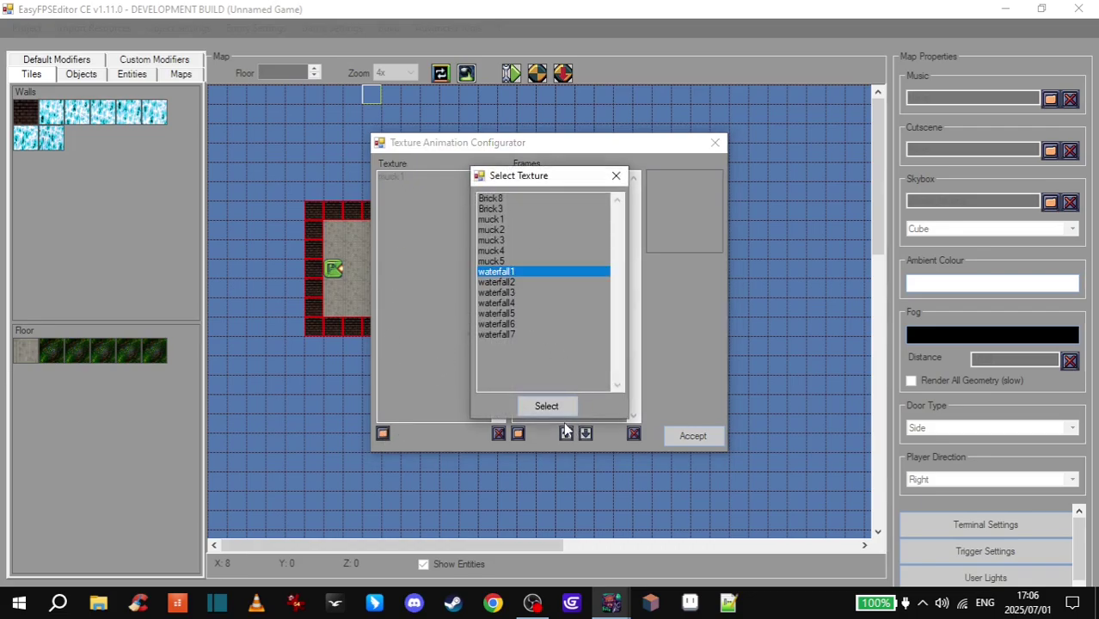
pyautogui.click(538, 407)
pyautogui.click(454, 189)
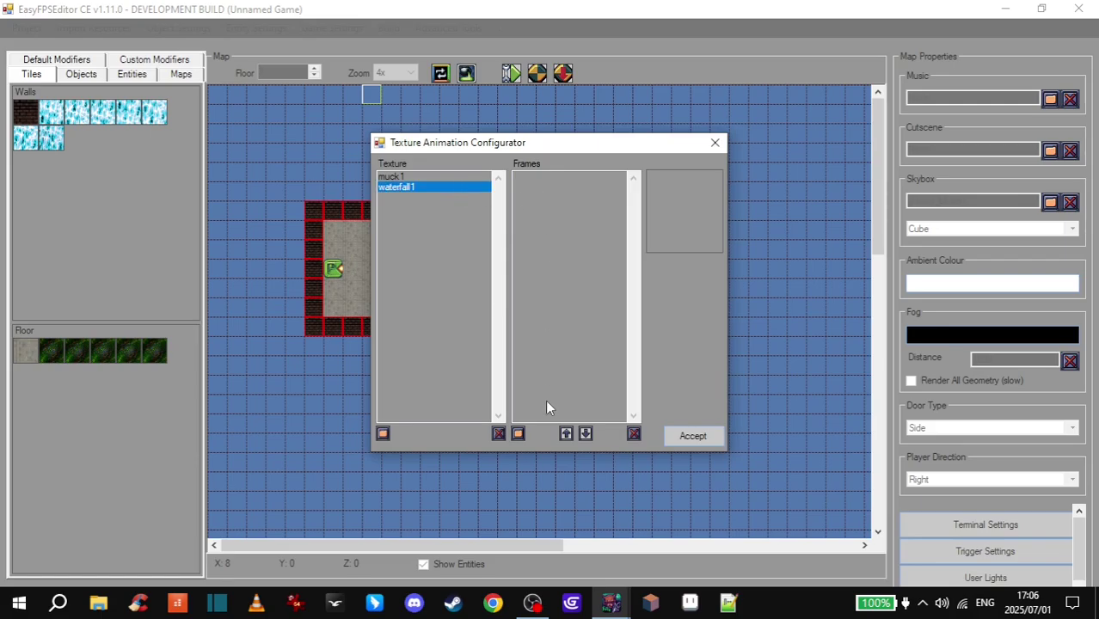
# Assign waterfall1, waterfall2, waterfall3 and waterfall4 in order as frames of the waterfall1 animation.
pyautogui.click(517, 433)
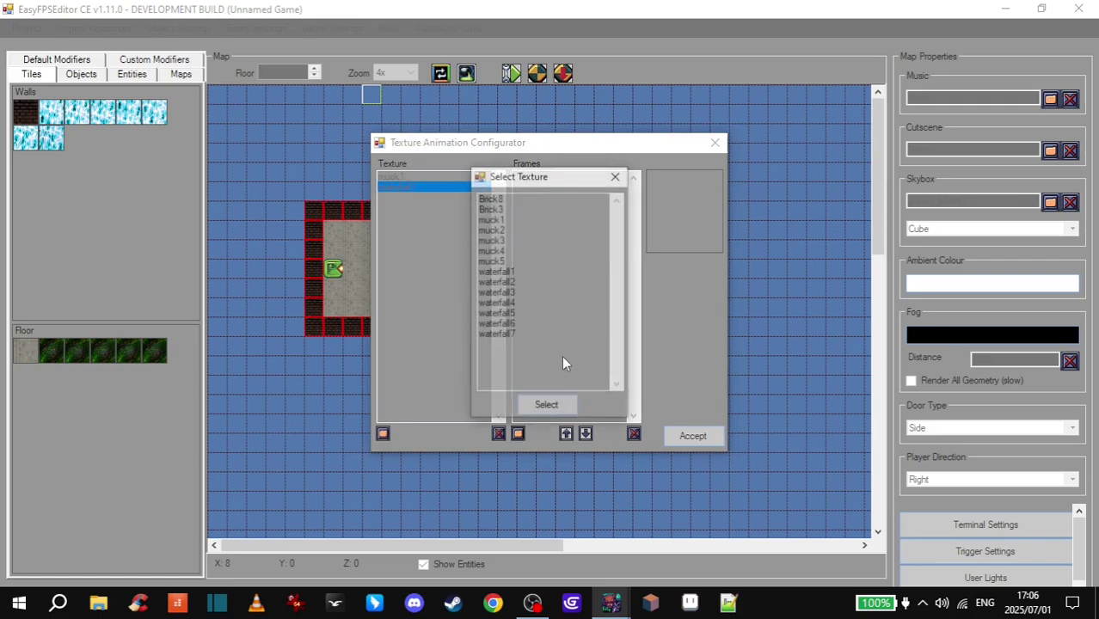
pyautogui.click(514, 268)
pyautogui.click(550, 404)
pyautogui.click(518, 432)
pyautogui.click(507, 282)
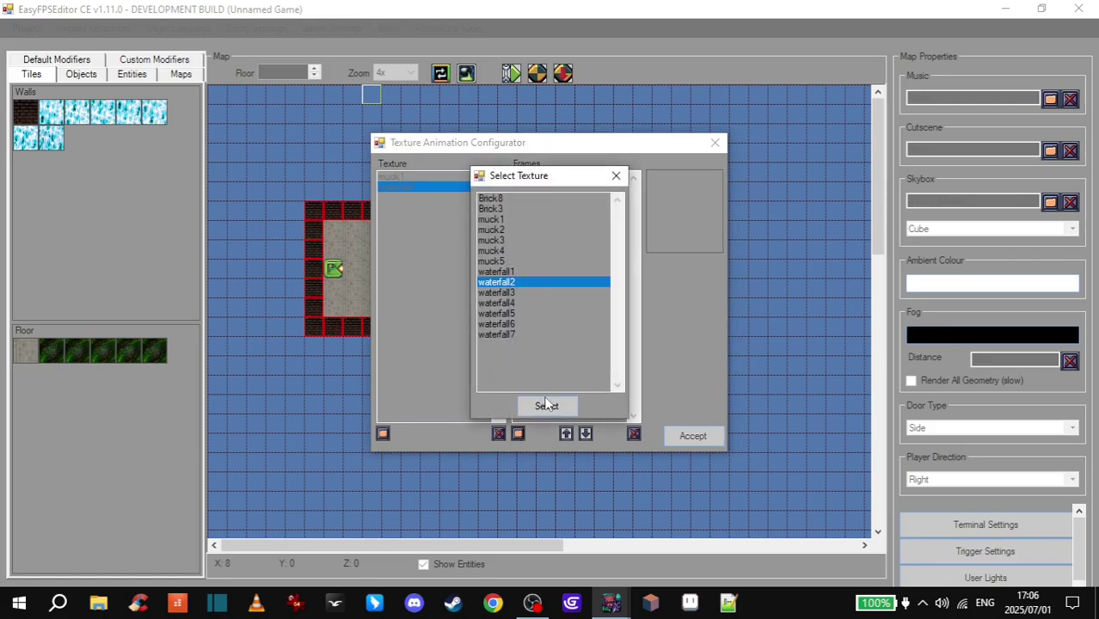
pyautogui.click(546, 406)
pyautogui.click(518, 434)
pyautogui.click(524, 292)
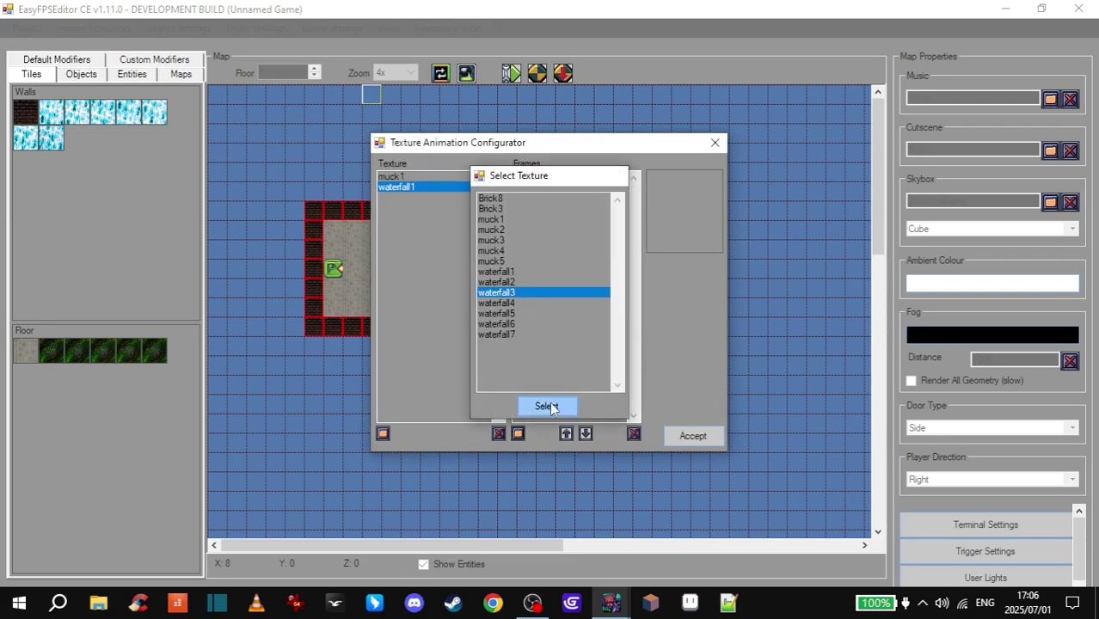
pyautogui.click(546, 406)
pyautogui.click(517, 433)
pyautogui.click(507, 303)
pyautogui.click(547, 406)
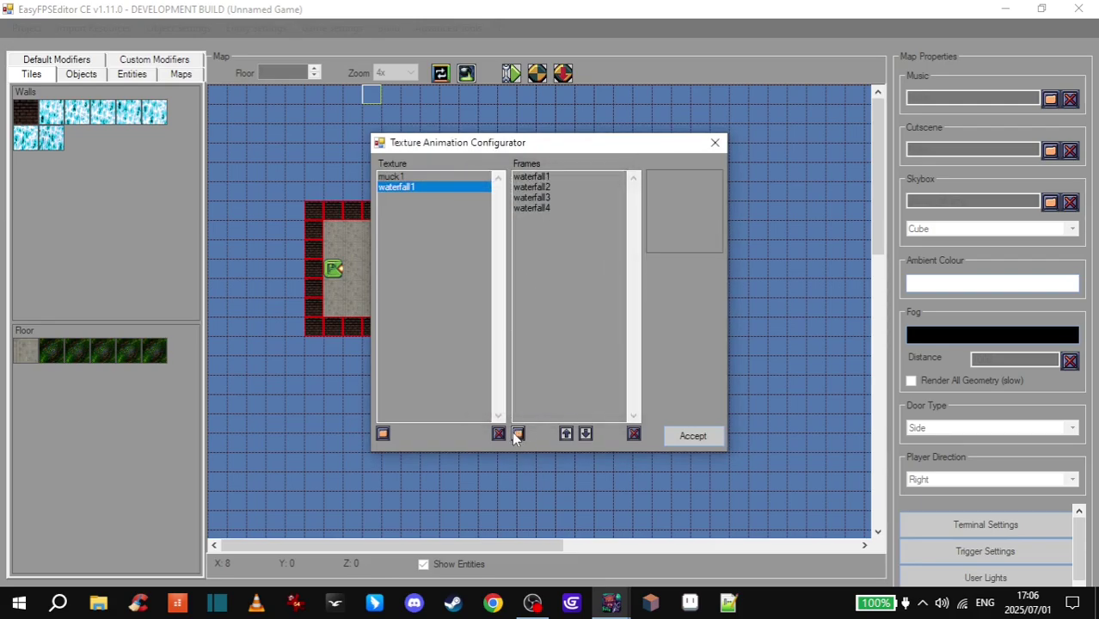
# Append waterfall5, waterfall6 and waterfall7 to the waterfall1 animation's frames and accept the configuration.
pyautogui.click(518, 433)
pyautogui.click(524, 313)
pyautogui.click(547, 406)
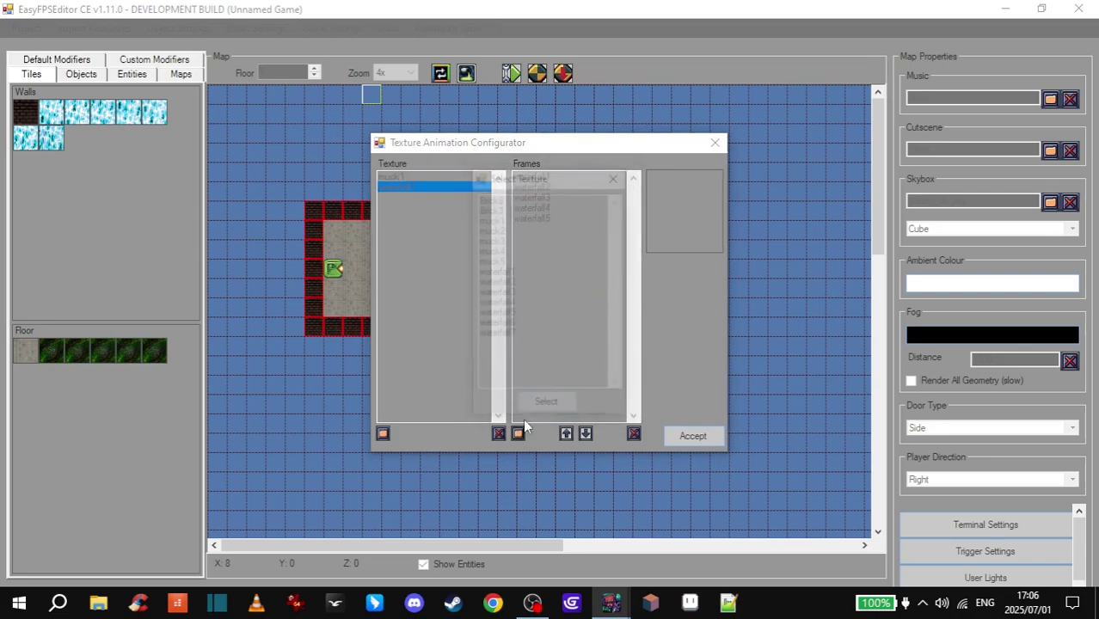
pyautogui.click(518, 433)
pyautogui.click(524, 323)
pyautogui.click(546, 406)
pyautogui.click(517, 433)
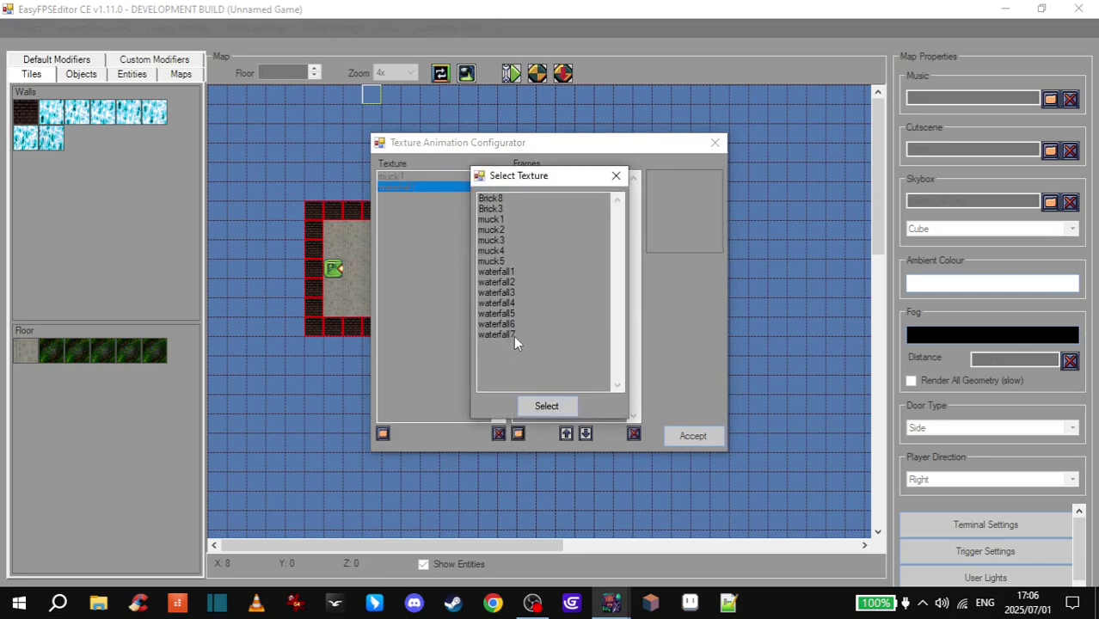
pyautogui.click(513, 334)
pyautogui.click(547, 406)
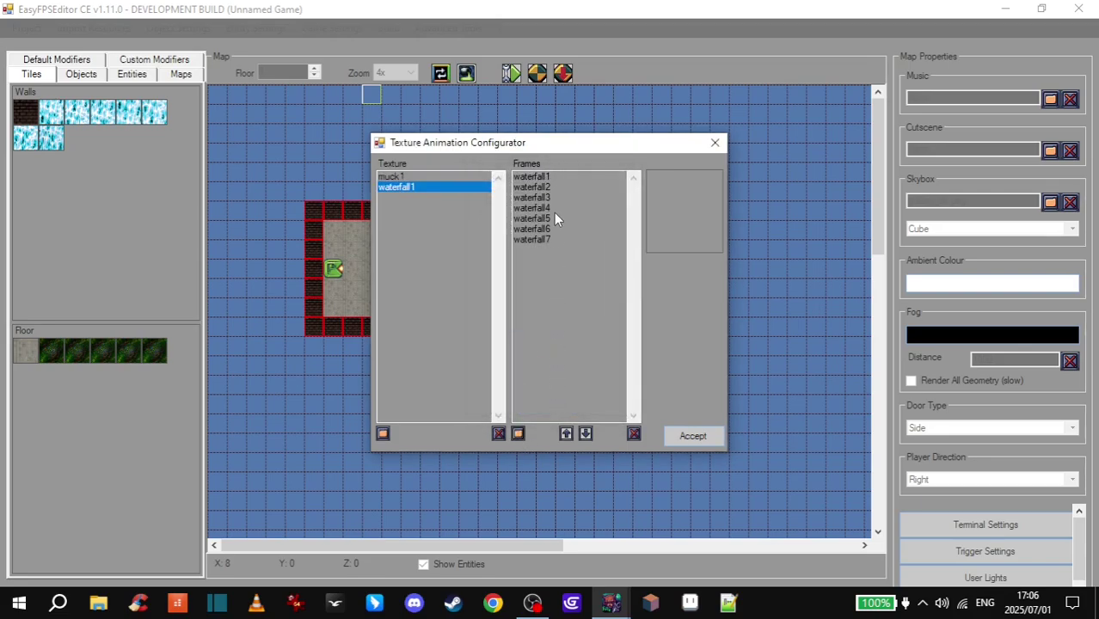
pyautogui.click(693, 436)
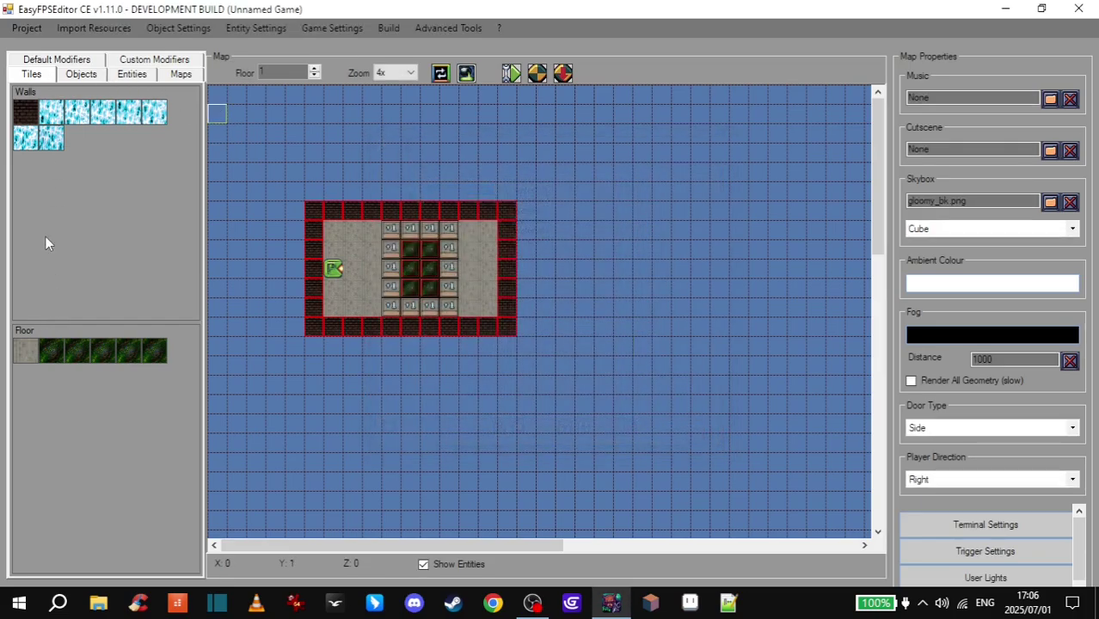
# Place a single waterfall1 wall block beside the player start and inspect its animation from several sides in a test run.
pyautogui.click(49, 118)
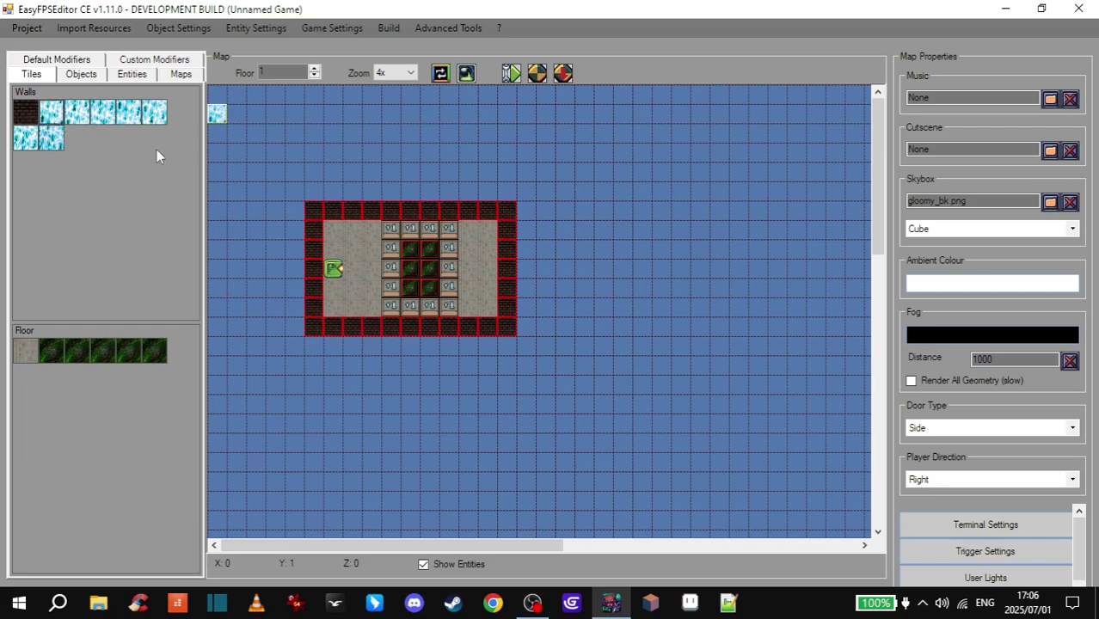
pyautogui.click(370, 268)
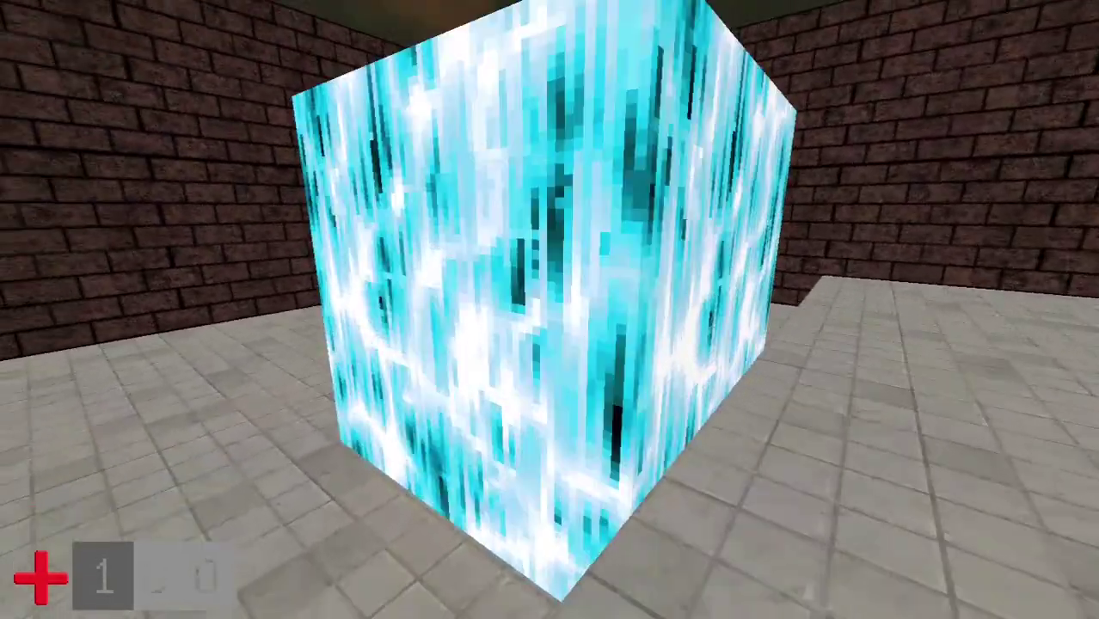
pyautogui.press('space')
pyautogui.press('a')
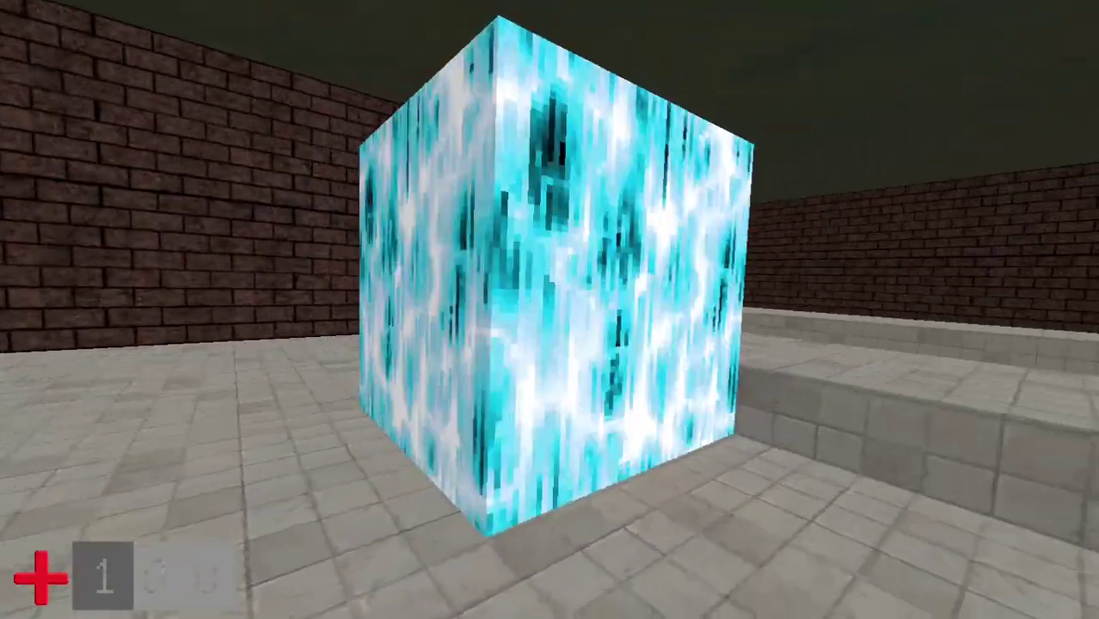
pyautogui.press('a')
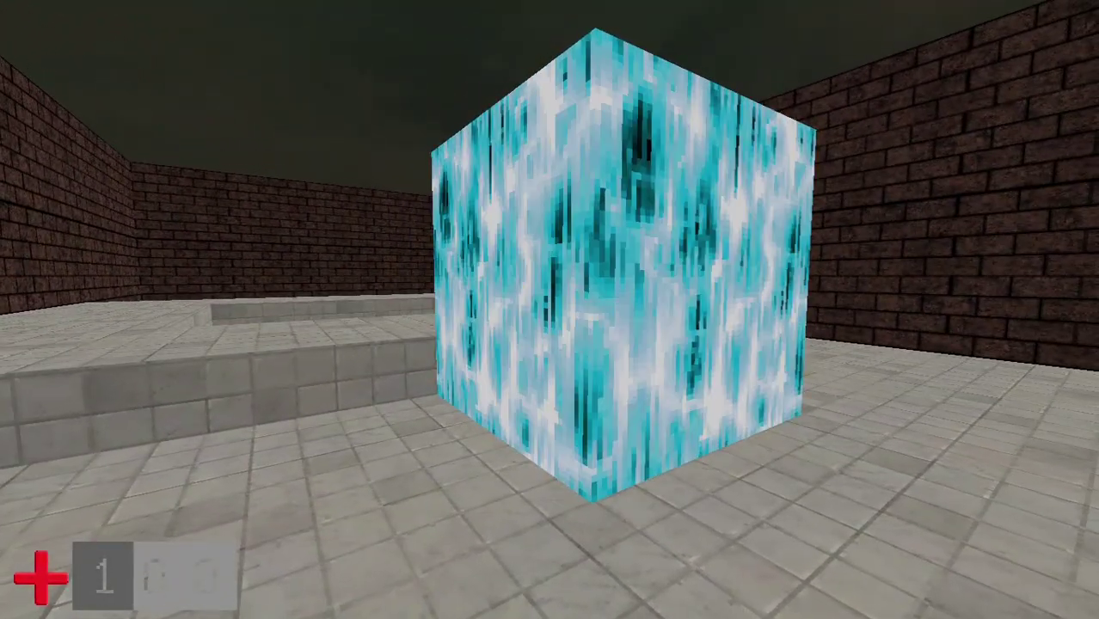
pyautogui.press('Escape')
pyautogui.click(57, 528)
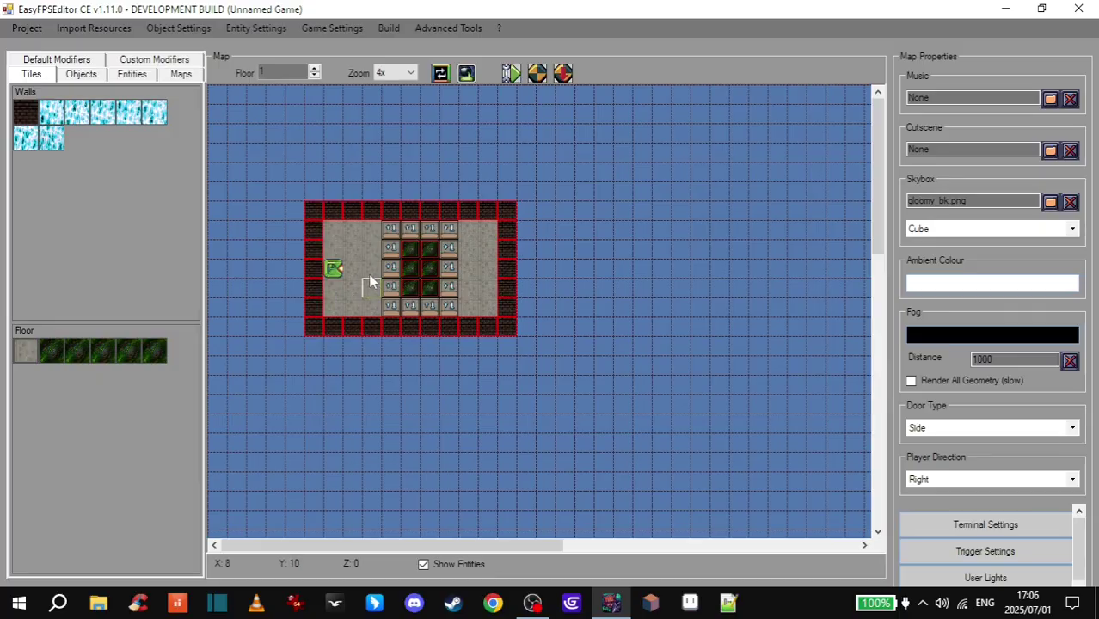
# Replace the three middle tiles of the wall opposite the player start with waterfall1, then repeat this on the floor above.
pyautogui.click(236, 172)
pyautogui.rightClick(510, 280)
pyautogui.moveTo(505, 250); pyautogui.dragTo(507, 288)
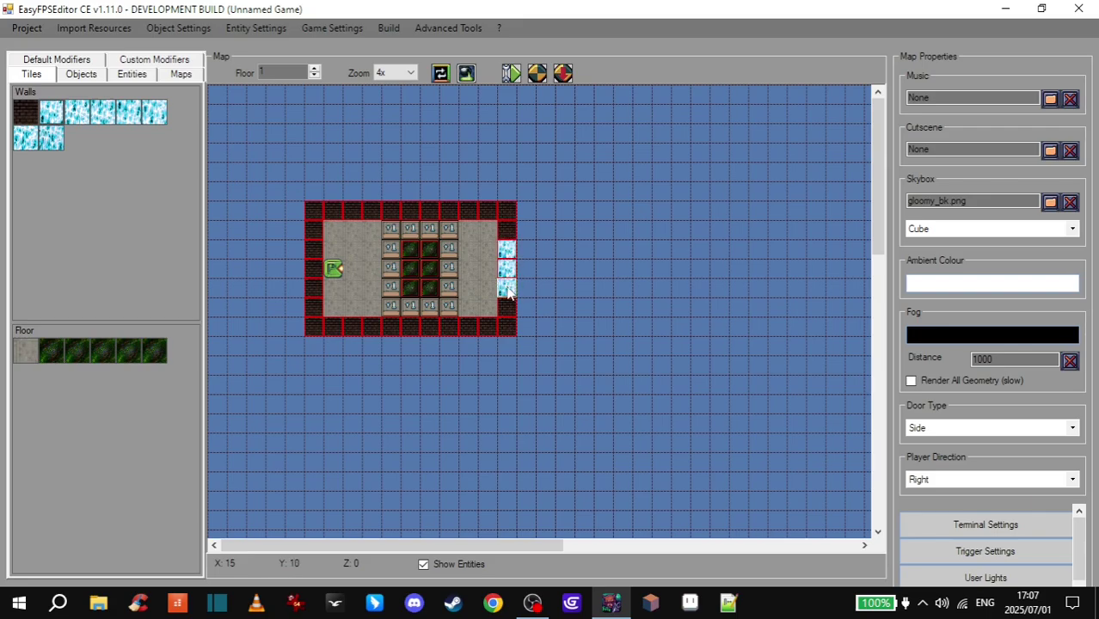
pyautogui.click(314, 68)
pyautogui.moveTo(506, 258); pyautogui.dragTo(513, 291)
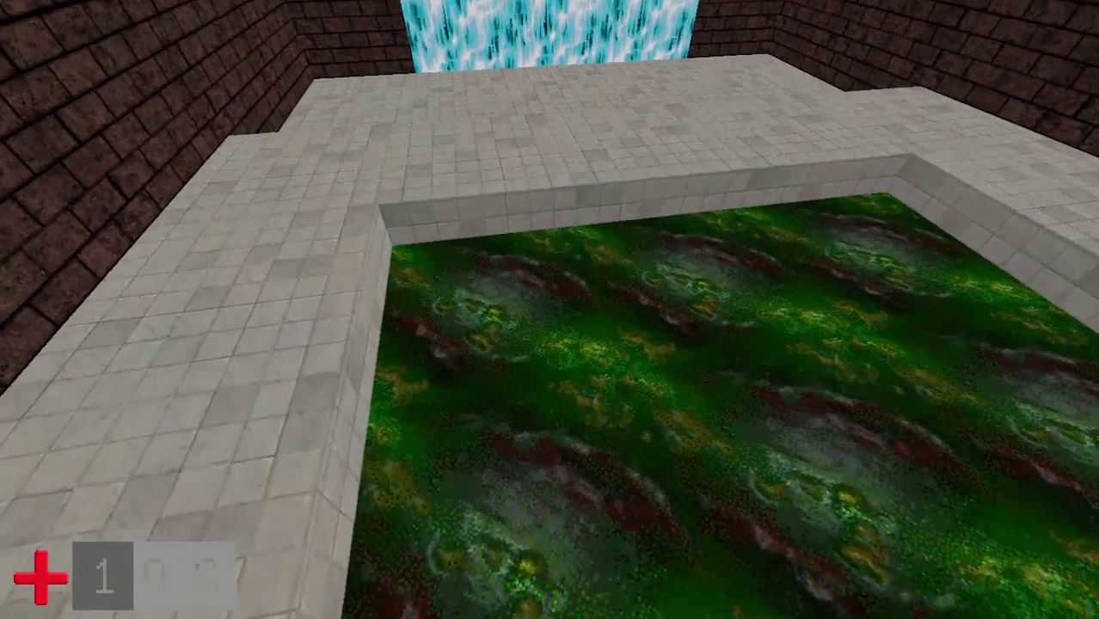
# Test the map and examine the animated waterfall wall up close and from both sides.
pyautogui.press('space')
pyautogui.press('w')
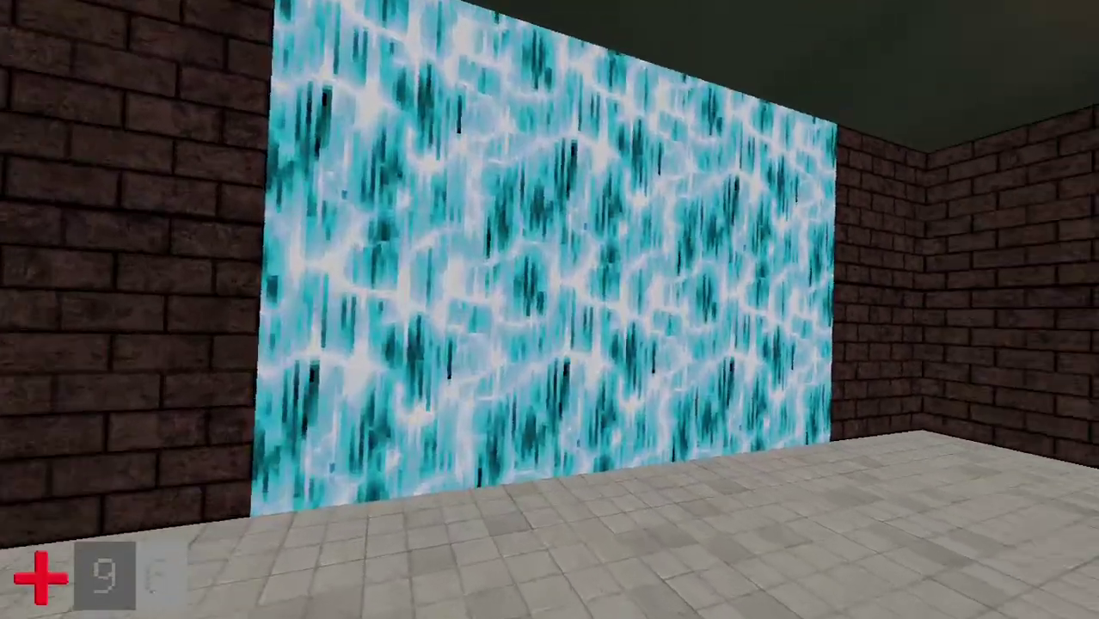
pyautogui.press('a')
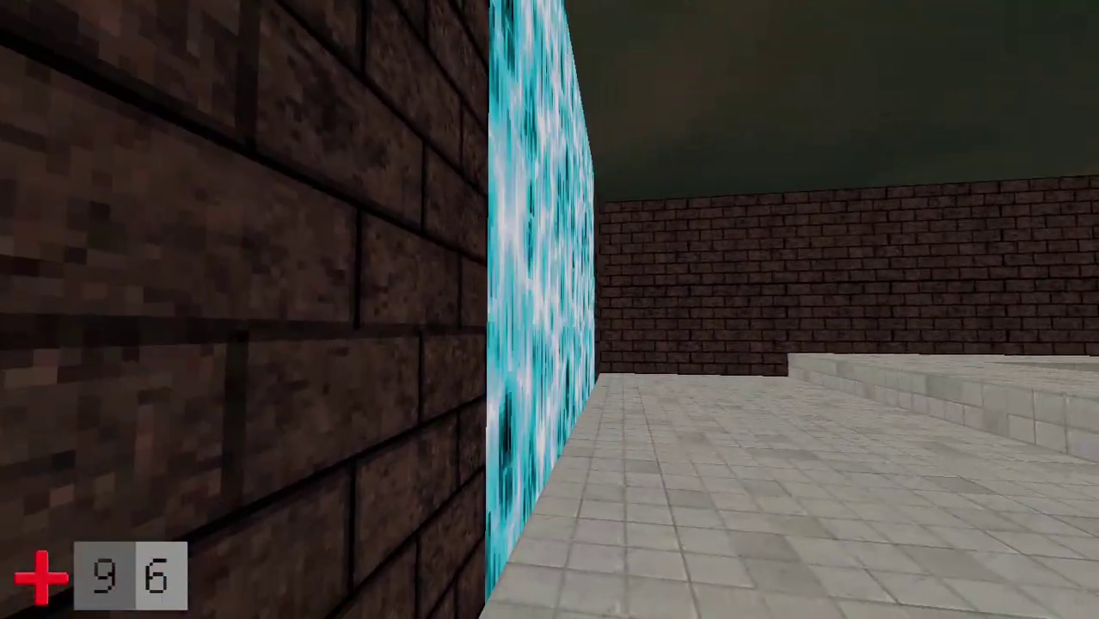
pyautogui.press('d')
pyautogui.press('s')
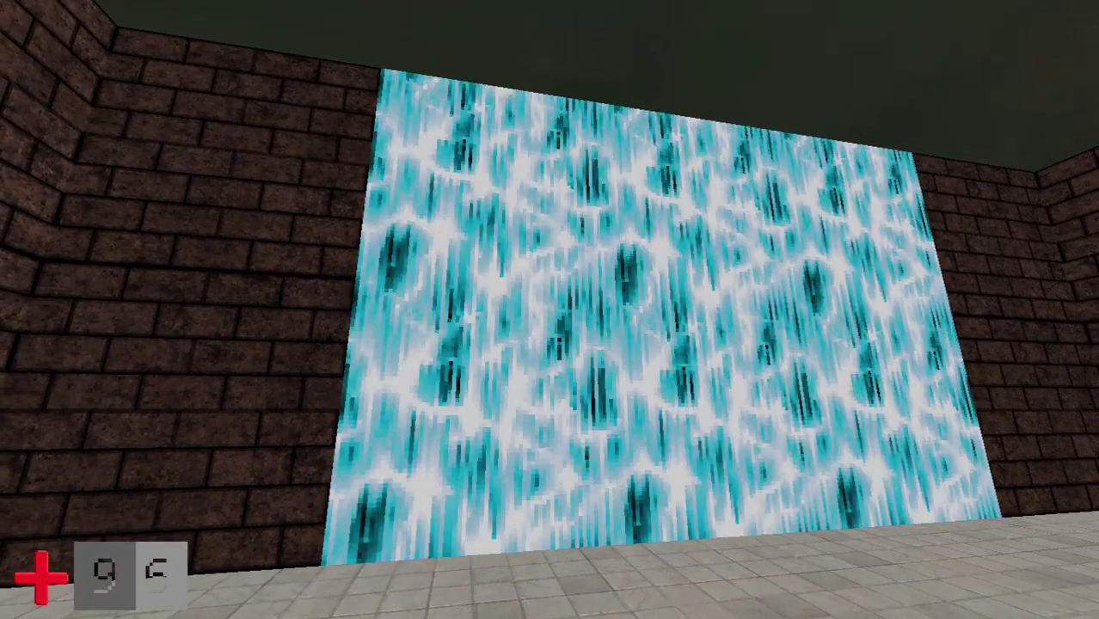
pyautogui.press('w')
pyautogui.press('Left')
pyautogui.press('w')
pyautogui.press('s')
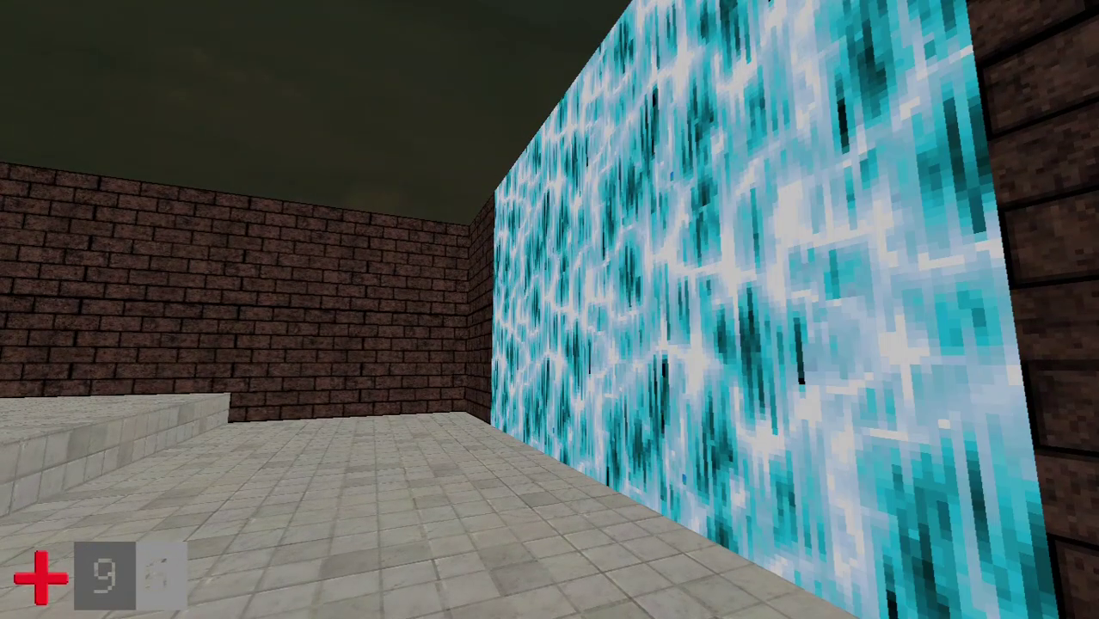
pyautogui.press('s')
pyautogui.press('d')
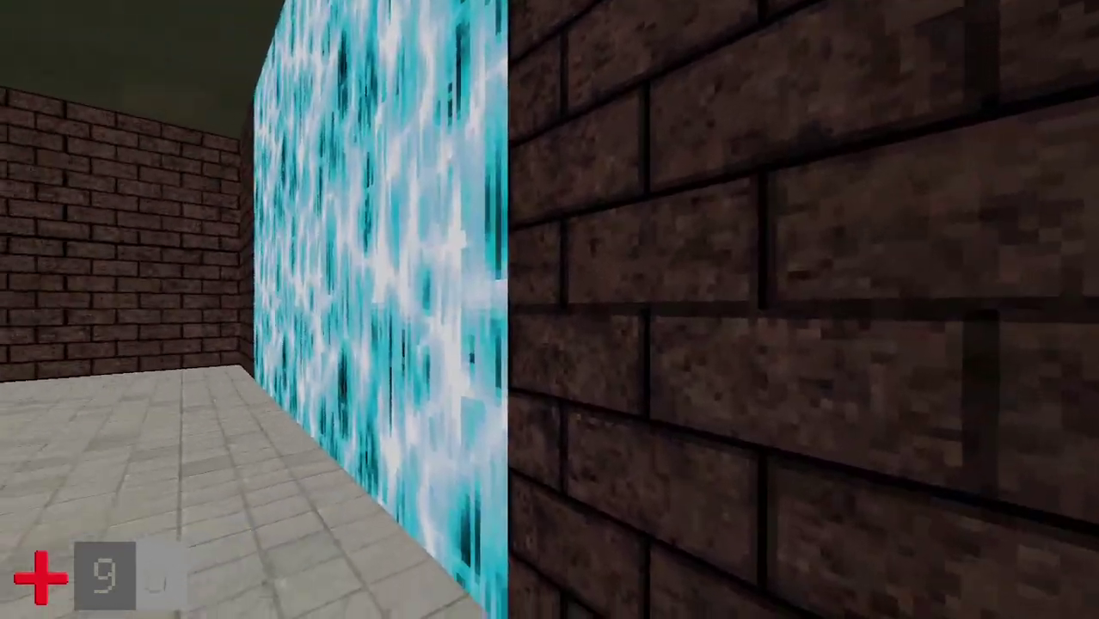
pyautogui.press('a')
pyautogui.press('Left')
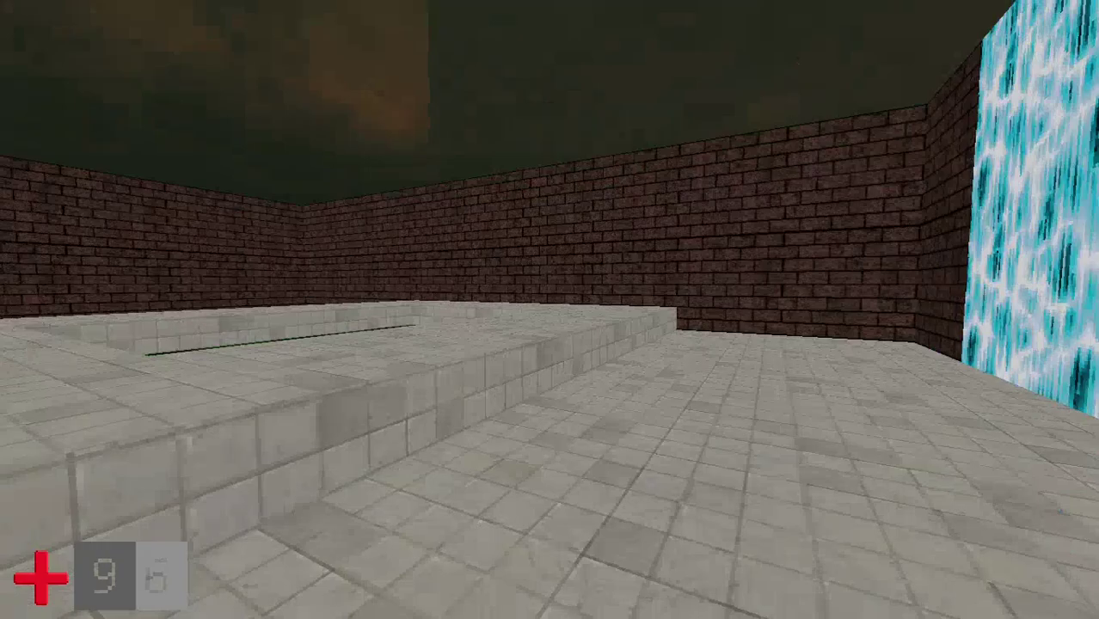
pyautogui.press('Right')
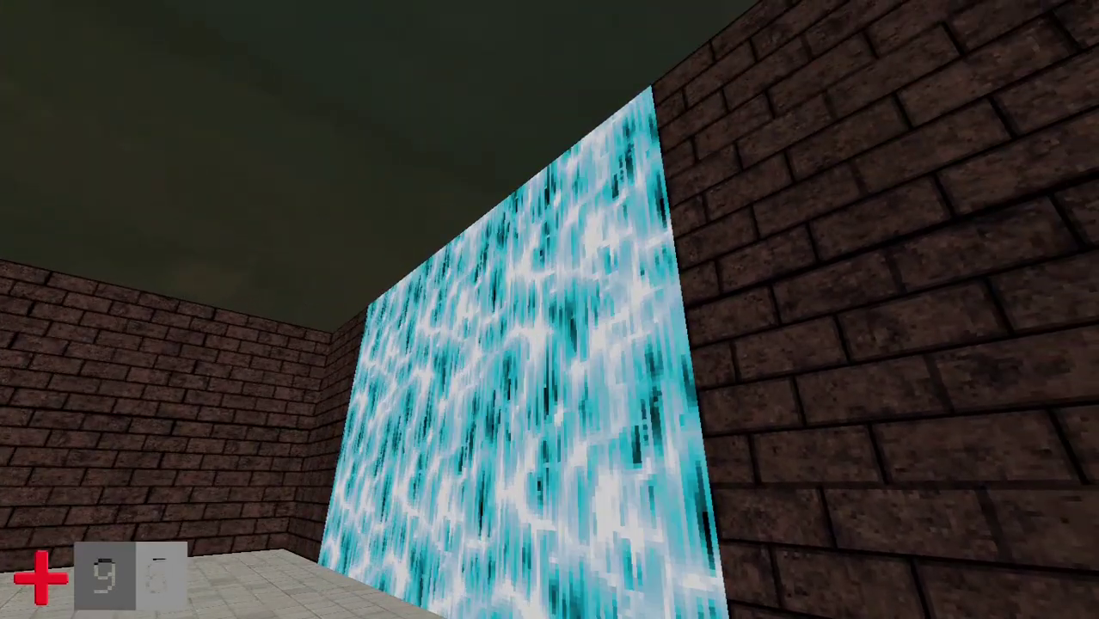
pyautogui.press('d')
pyautogui.press('a')
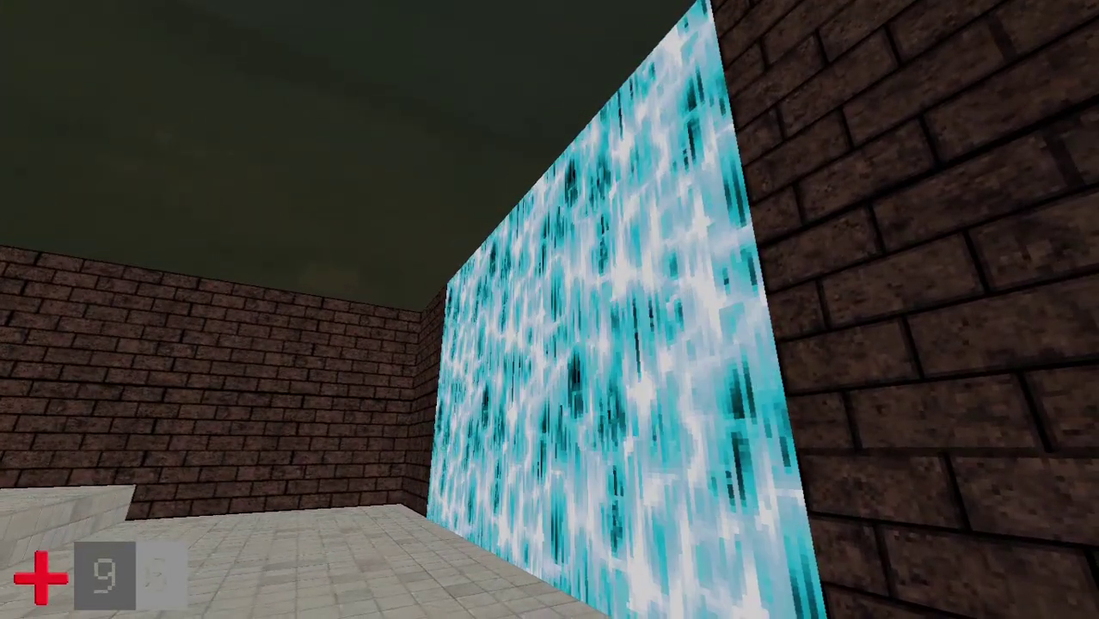
# Walk around the muck pool in the test run and examine the pool and waterfall animations together from a distance.
pyautogui.press('Left')
pyautogui.press('Right')
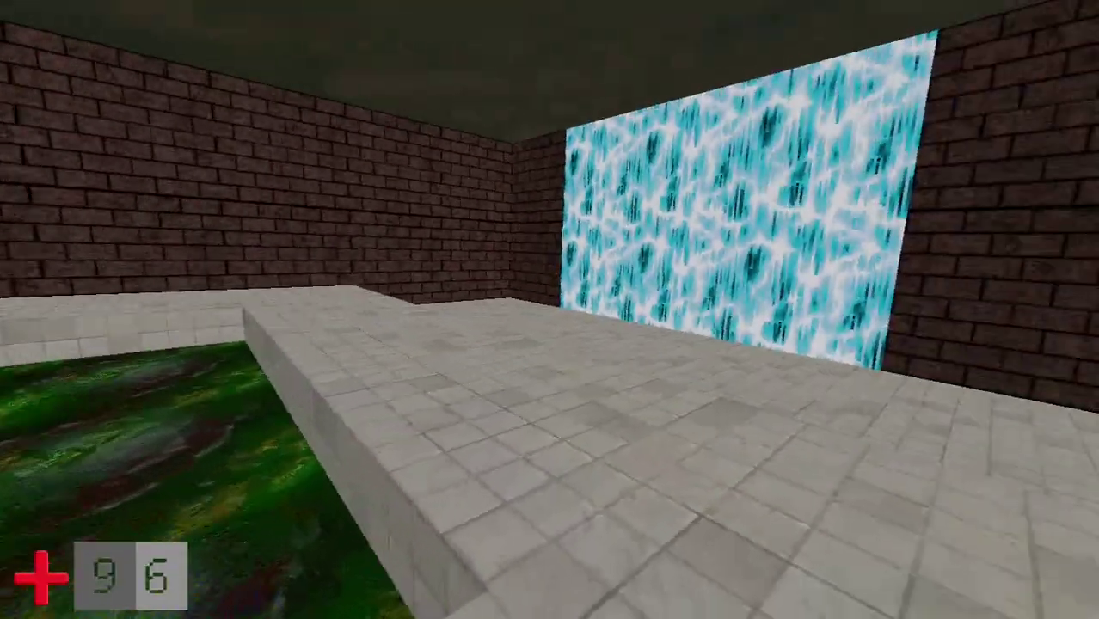
pyautogui.press('Right')
pyautogui.press('Down')
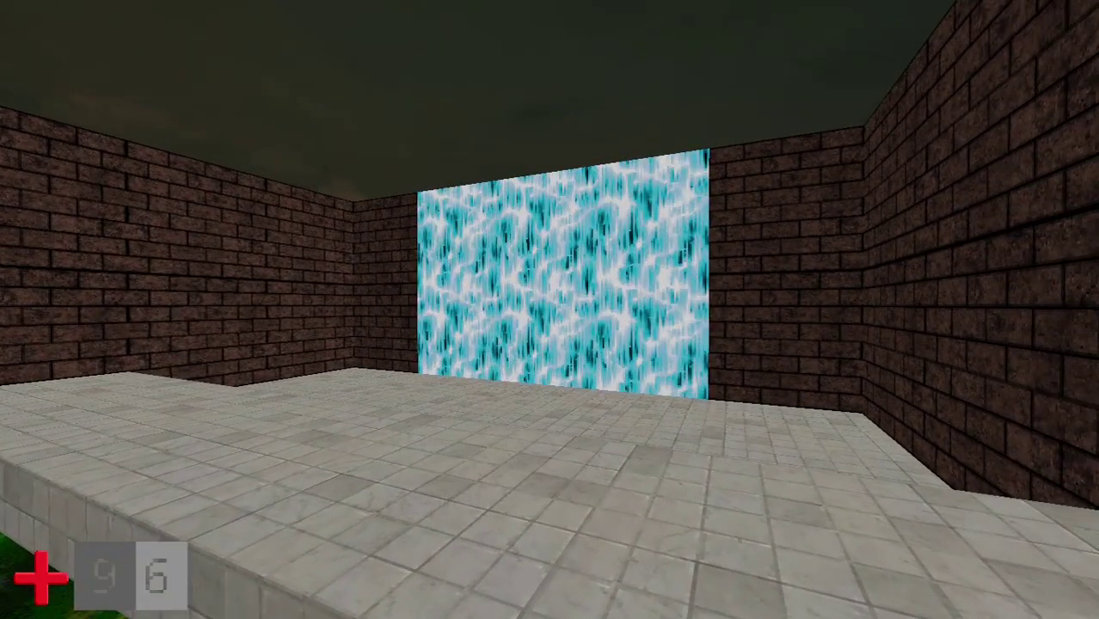
pyautogui.press('Left')
pyautogui.press('Up')
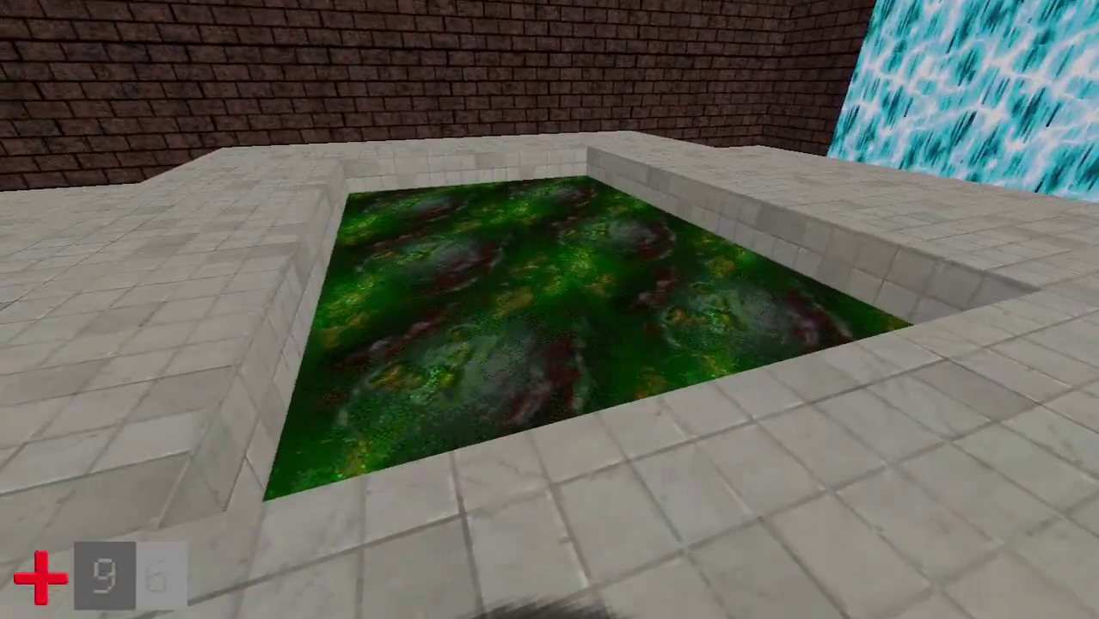
pyautogui.press('s')
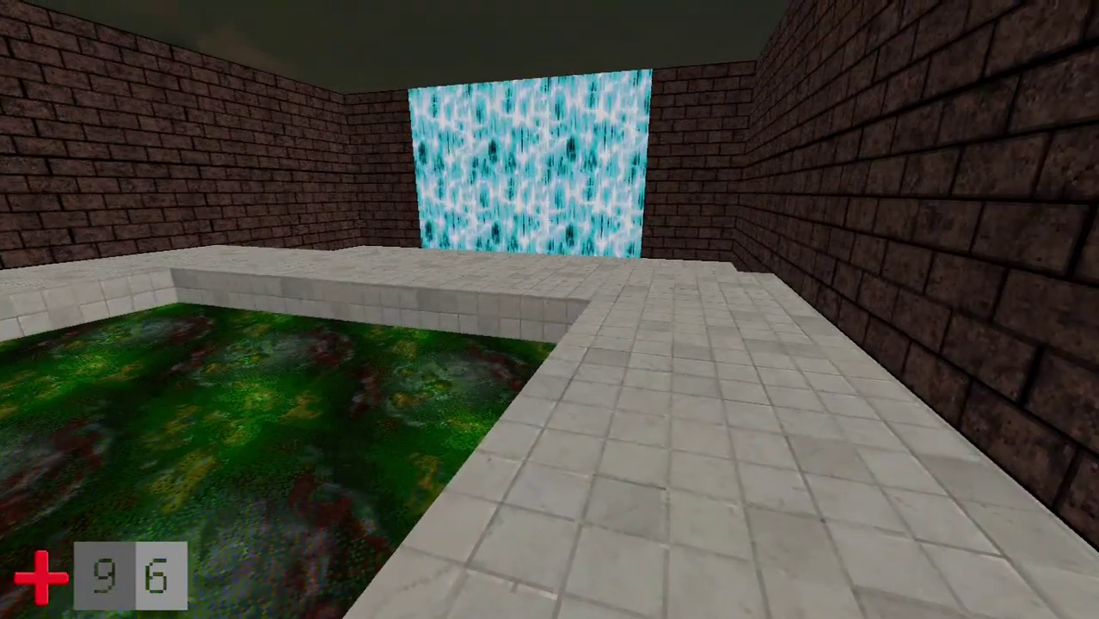
pyautogui.press('w')
pyautogui.press('Right')
pyautogui.press('Down')
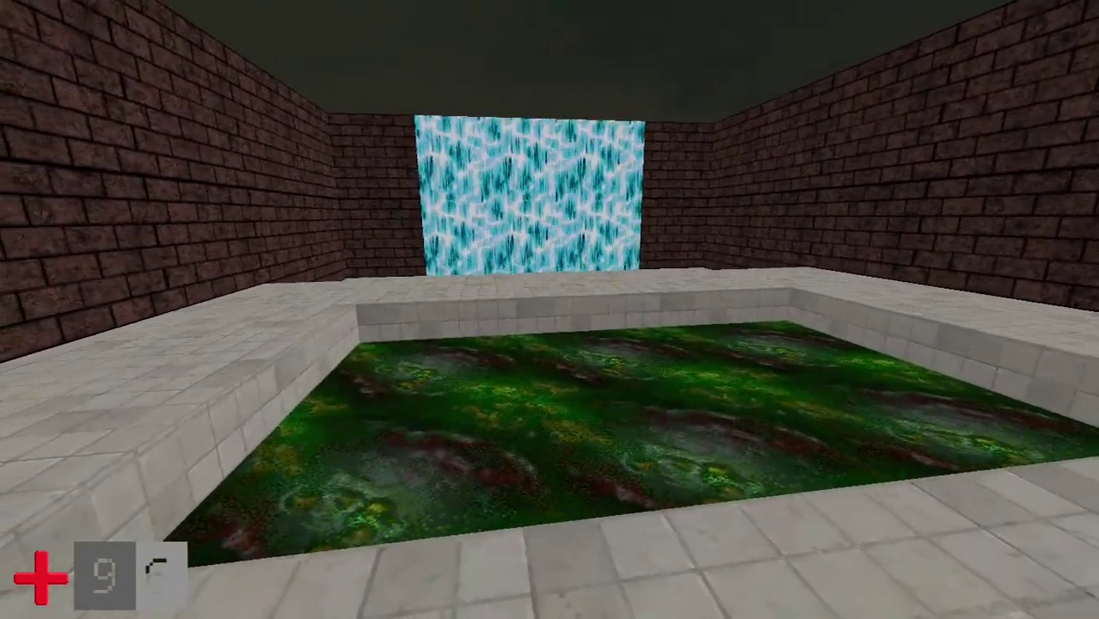
pyautogui.press('d')
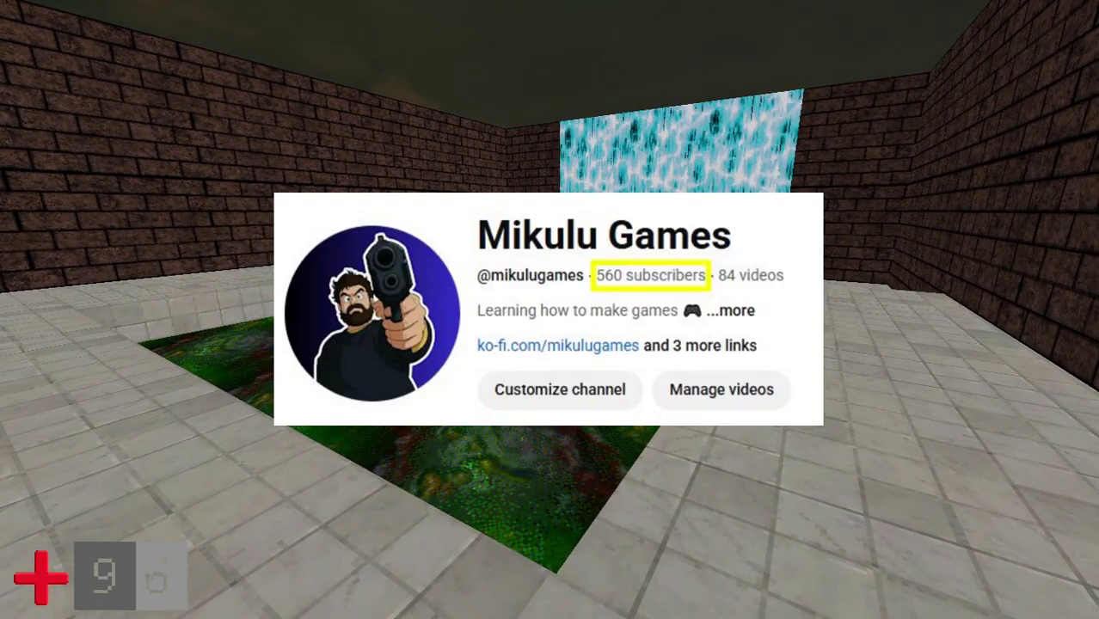
pyautogui.press('a')
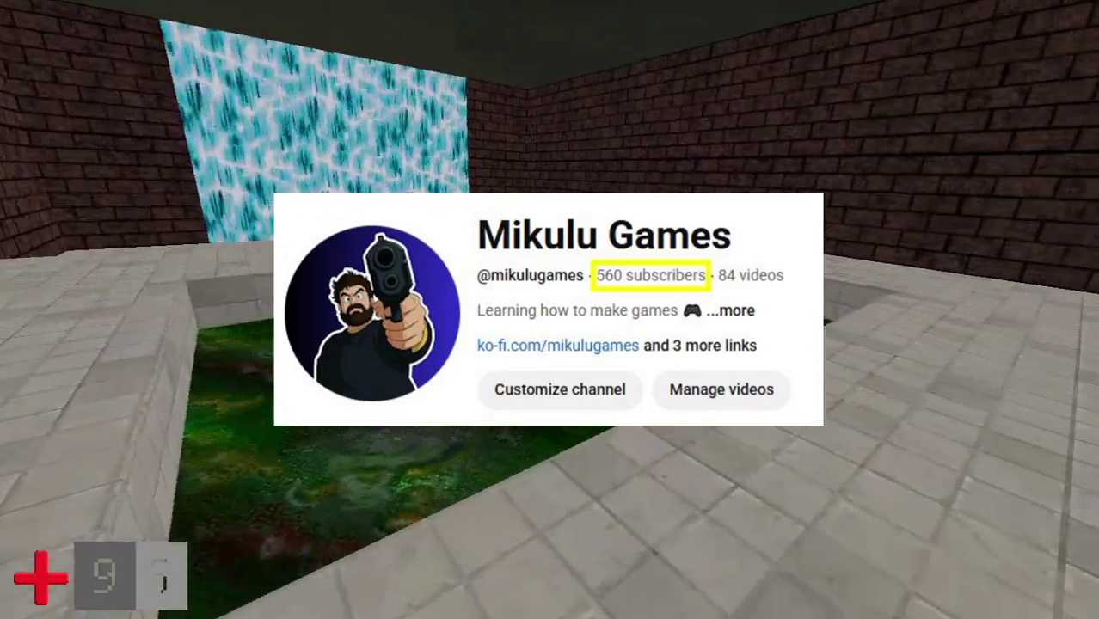
pyautogui.press('Right')
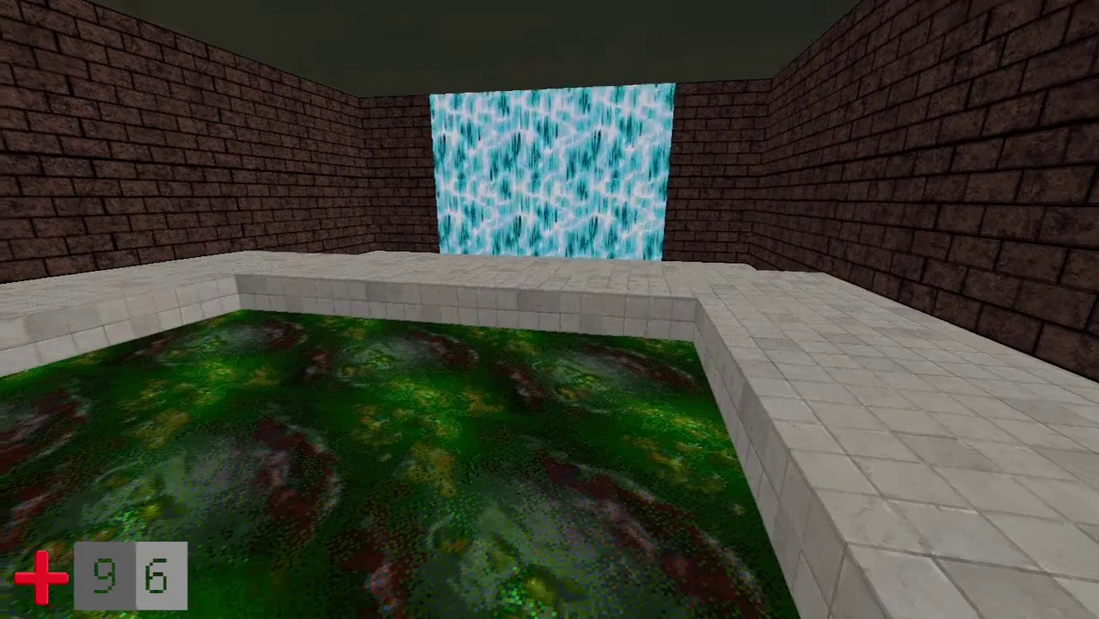
pyautogui.press('Up')
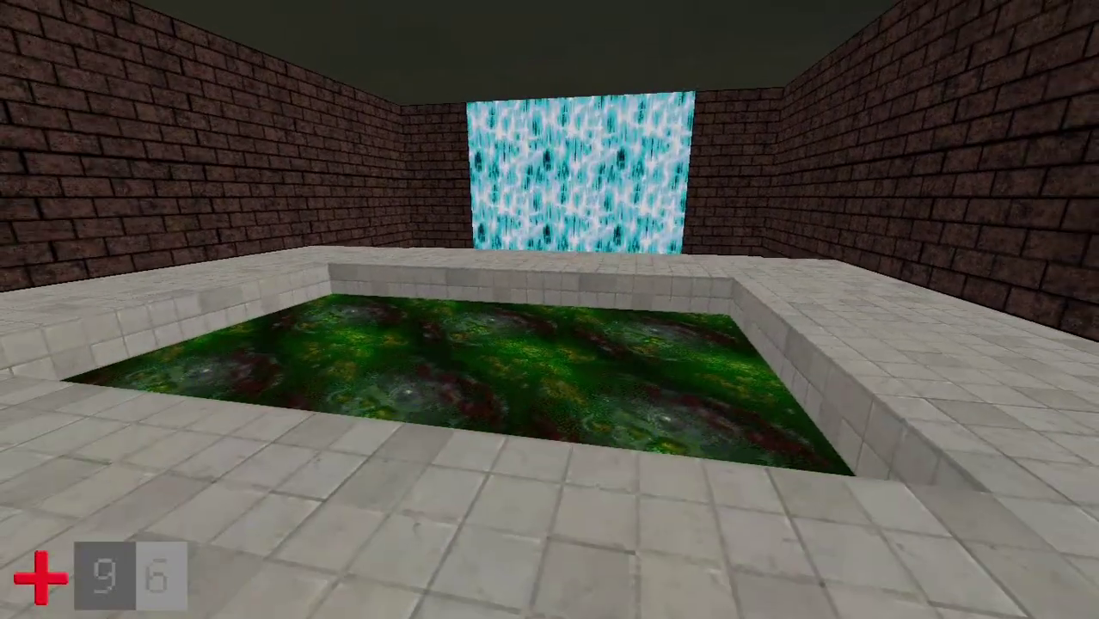